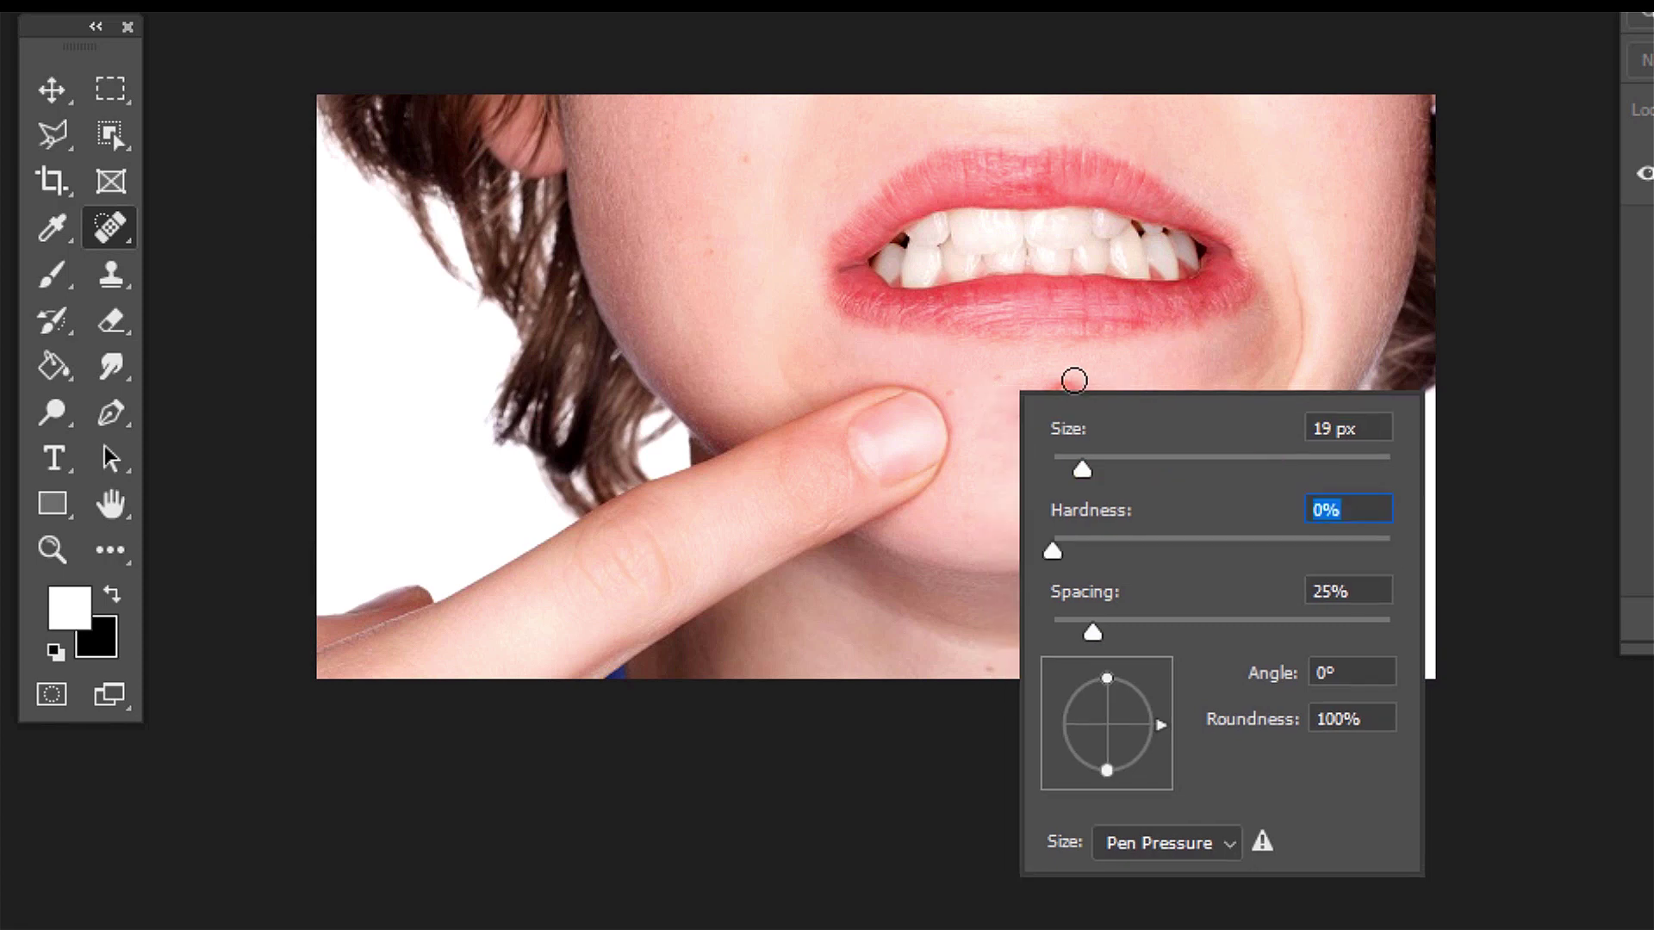
Try to remove the chin pimple with a soft 19 px Spot Healing Brush stroke, and undo the stroke.
{"action": "key", "text": "Return"}
{"action": "mouse_move", "coordinate": [1071, 379]}
{"action": "left_mouse_down"}
{"action": "mouse_move", "coordinate": [1048, 395]}
{"action": "mouse_move", "coordinate": [1069, 405]}
{"action": "mouse_move", "coordinate": [1022, 411]}
{"action": "left_mouse_up"}
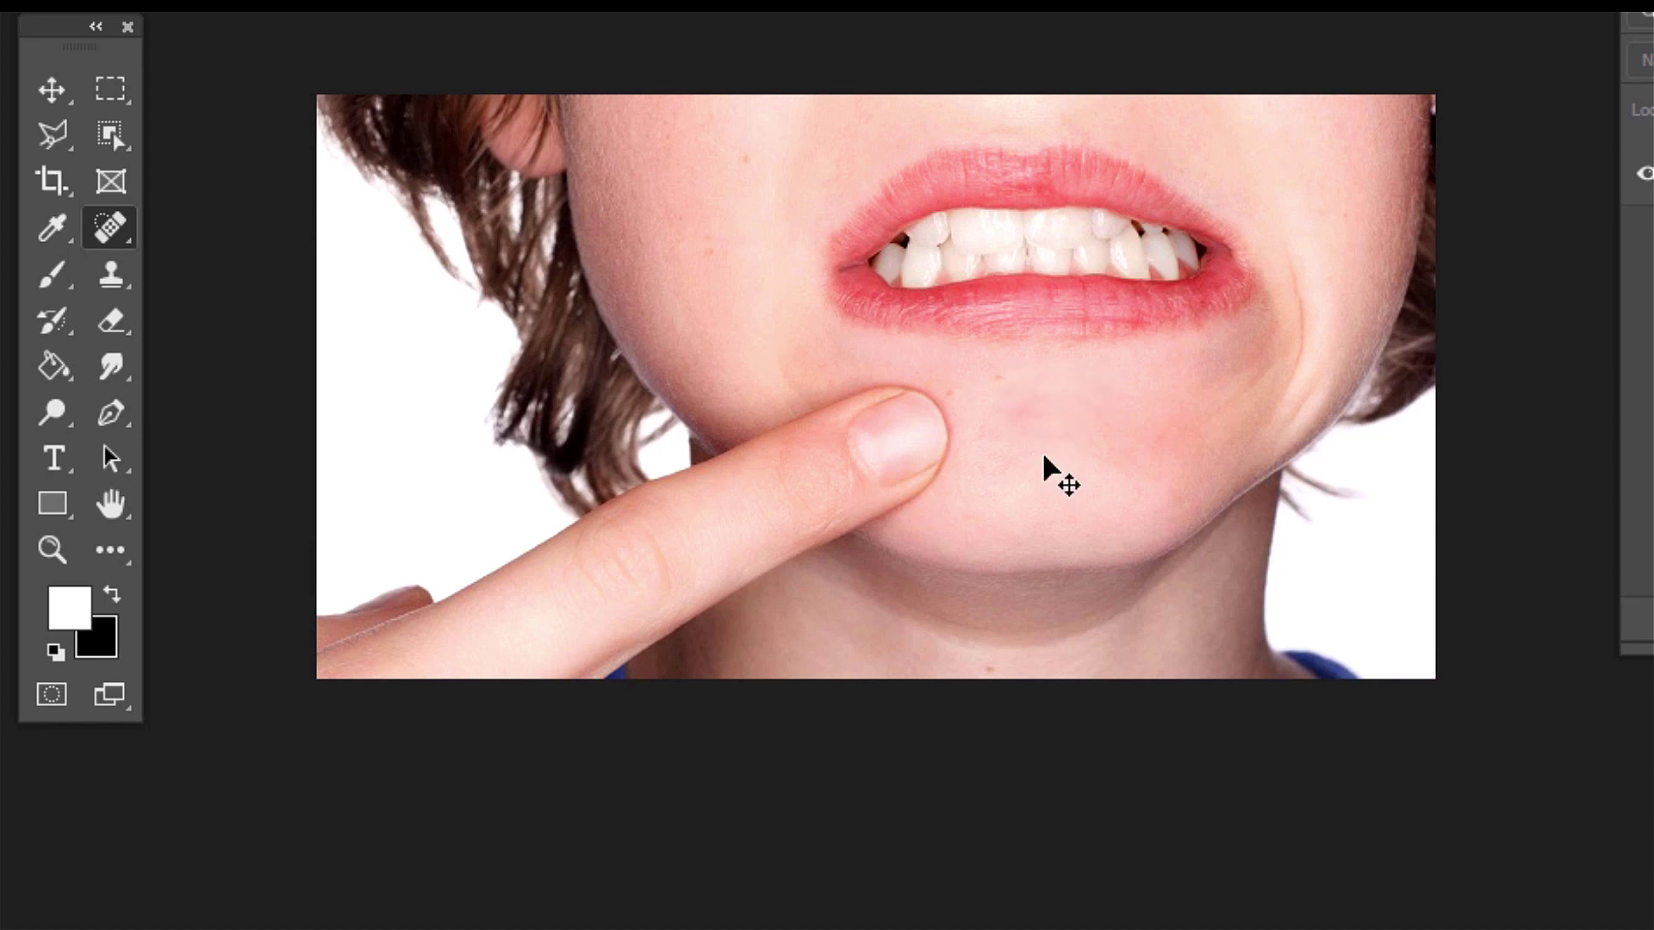
{"action": "key", "text": "ctrl+z"}
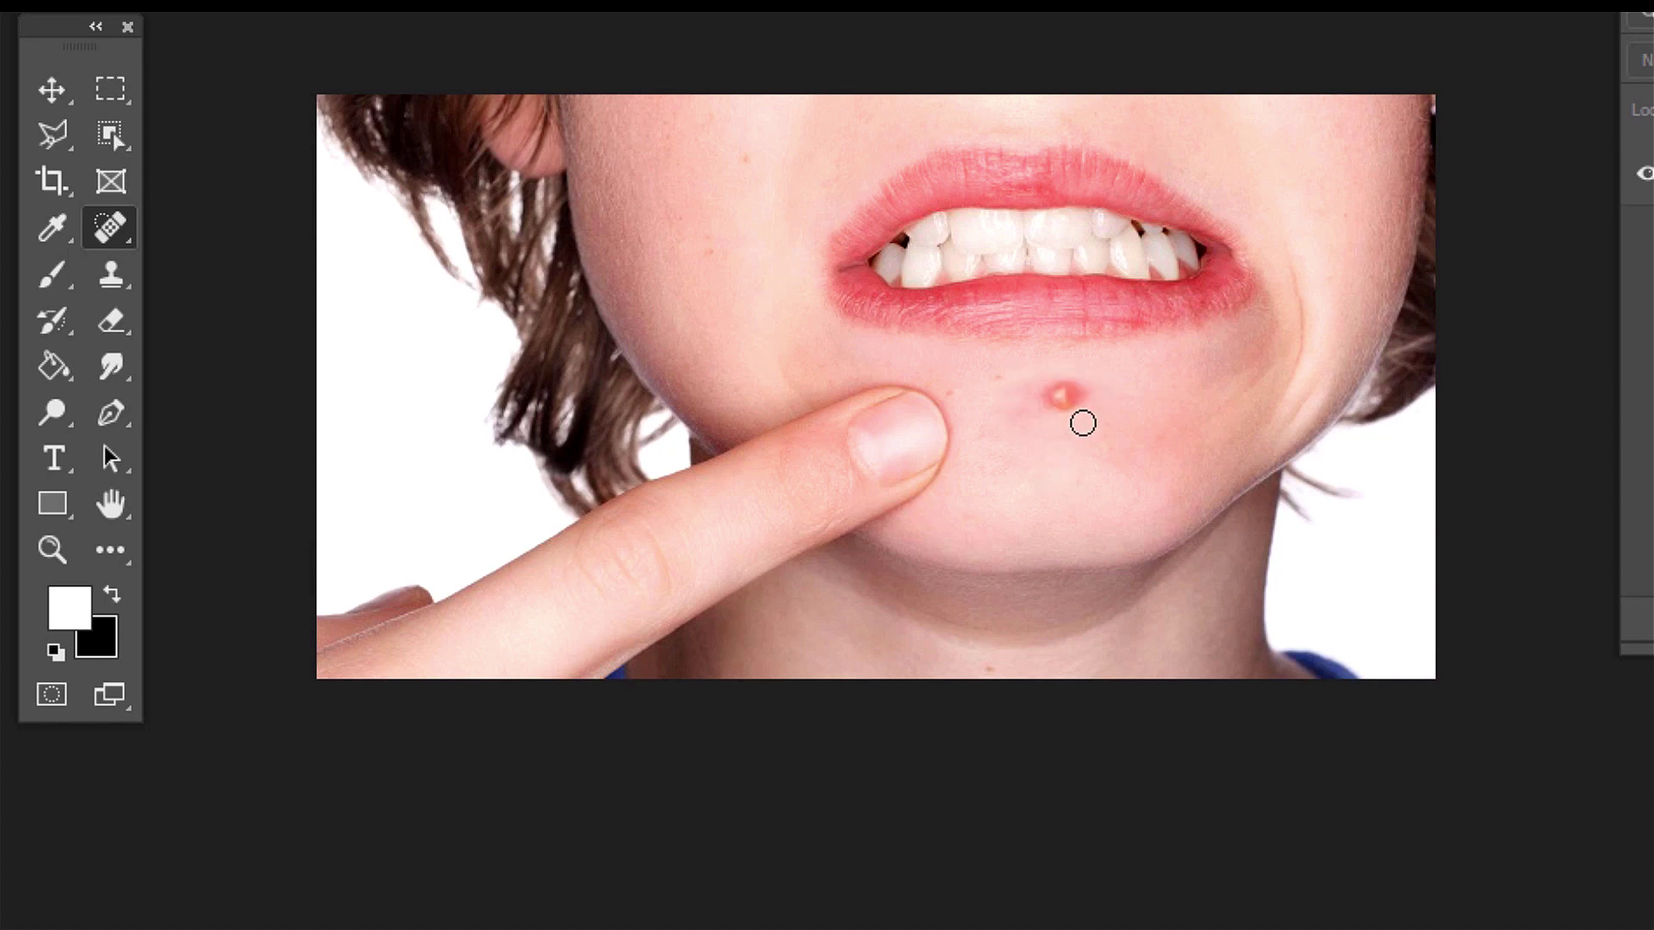
Set the Spot Healing Brush to 0% hardness at 30 px and paint over the chin pimple.
{"action": "right_click", "coordinate": [1083, 423]}
{"action": "right_click", "coordinate": [1108, 384]}
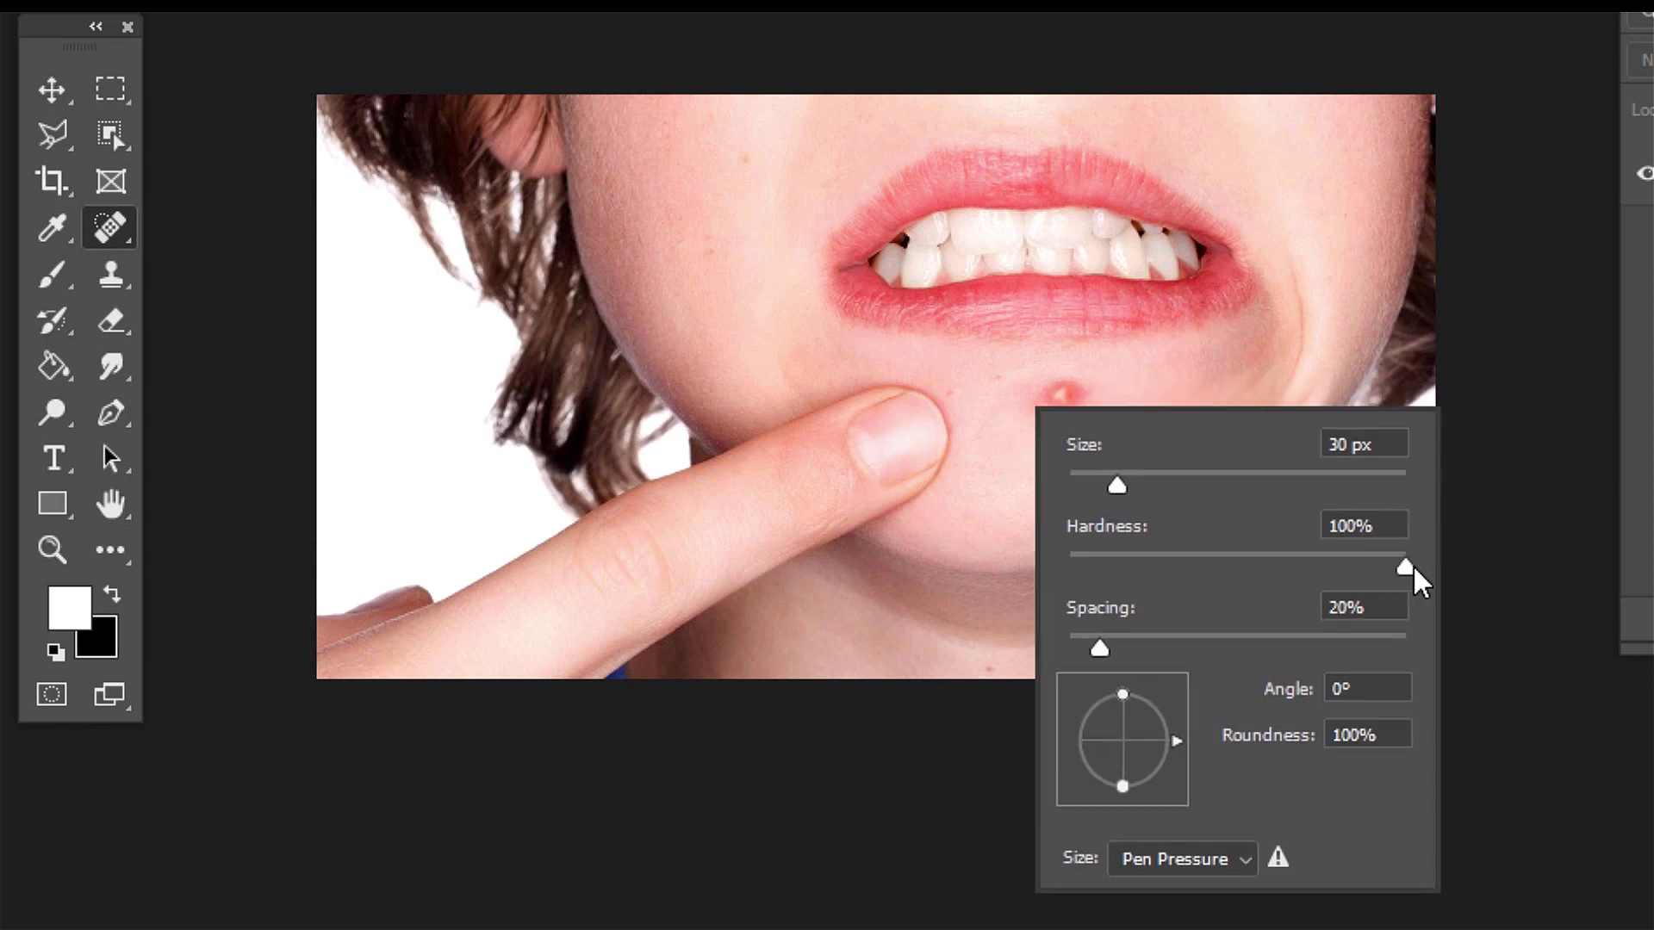
{"action": "left_click_drag", "start_coordinate": [1414, 572], "coordinate": [912, 546]}
{"action": "left_click_drag", "start_coordinate": [1069, 566], "coordinate": [1450, 591]}
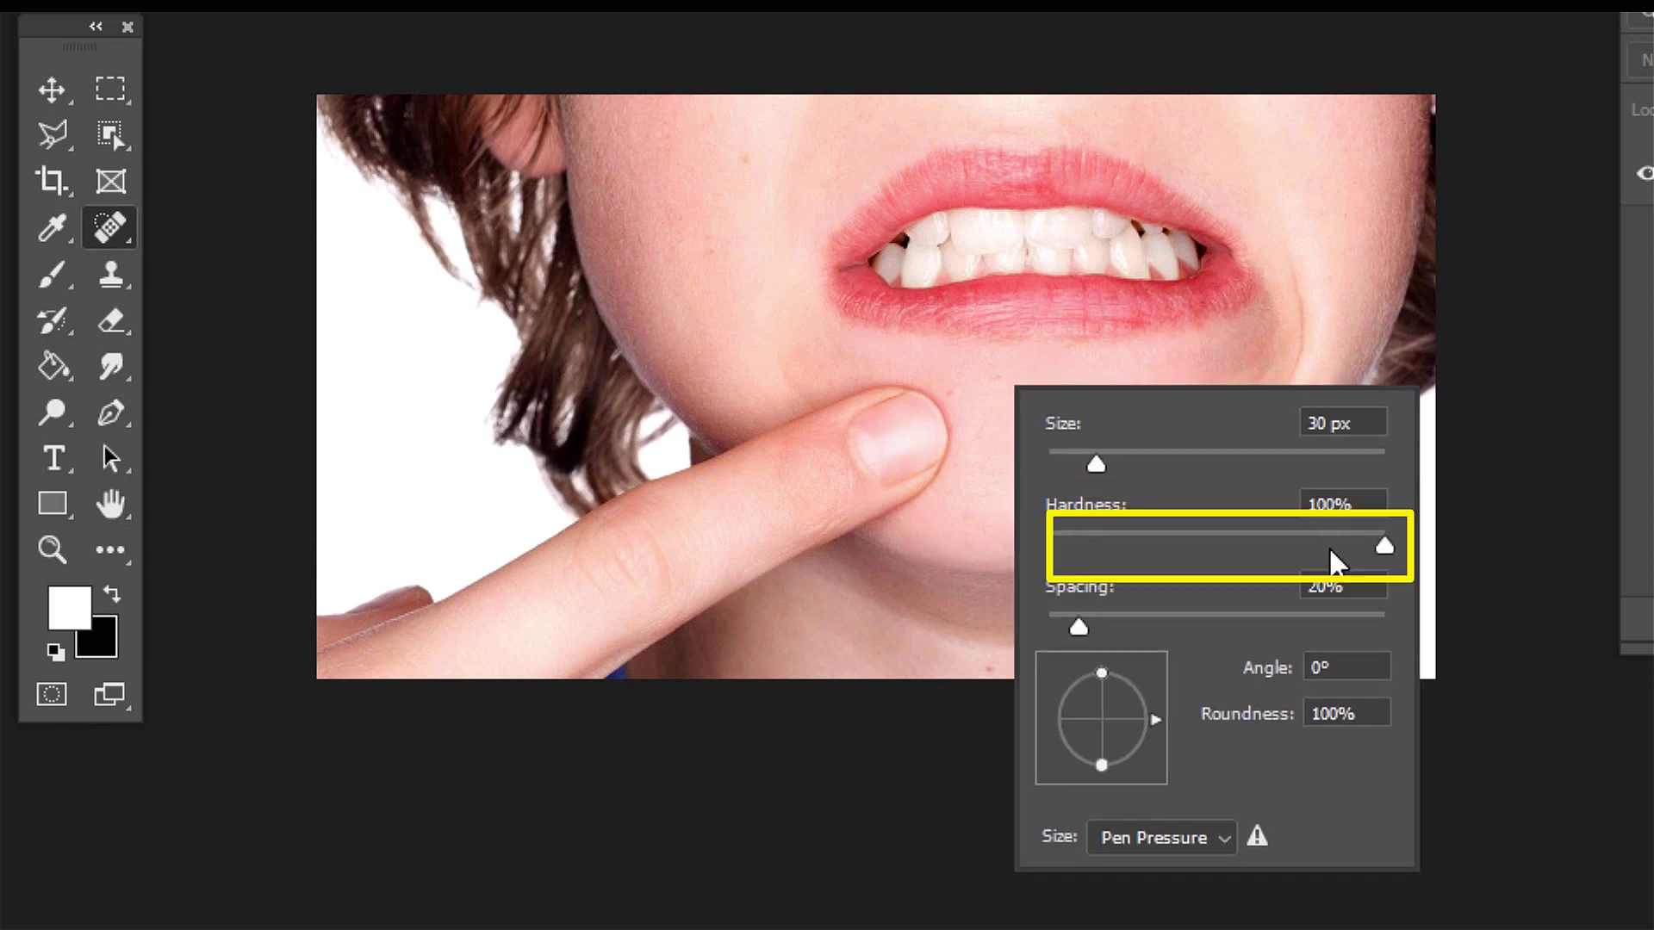
{"action": "left_click_drag", "start_coordinate": [1336, 564], "coordinate": [1074, 560]}
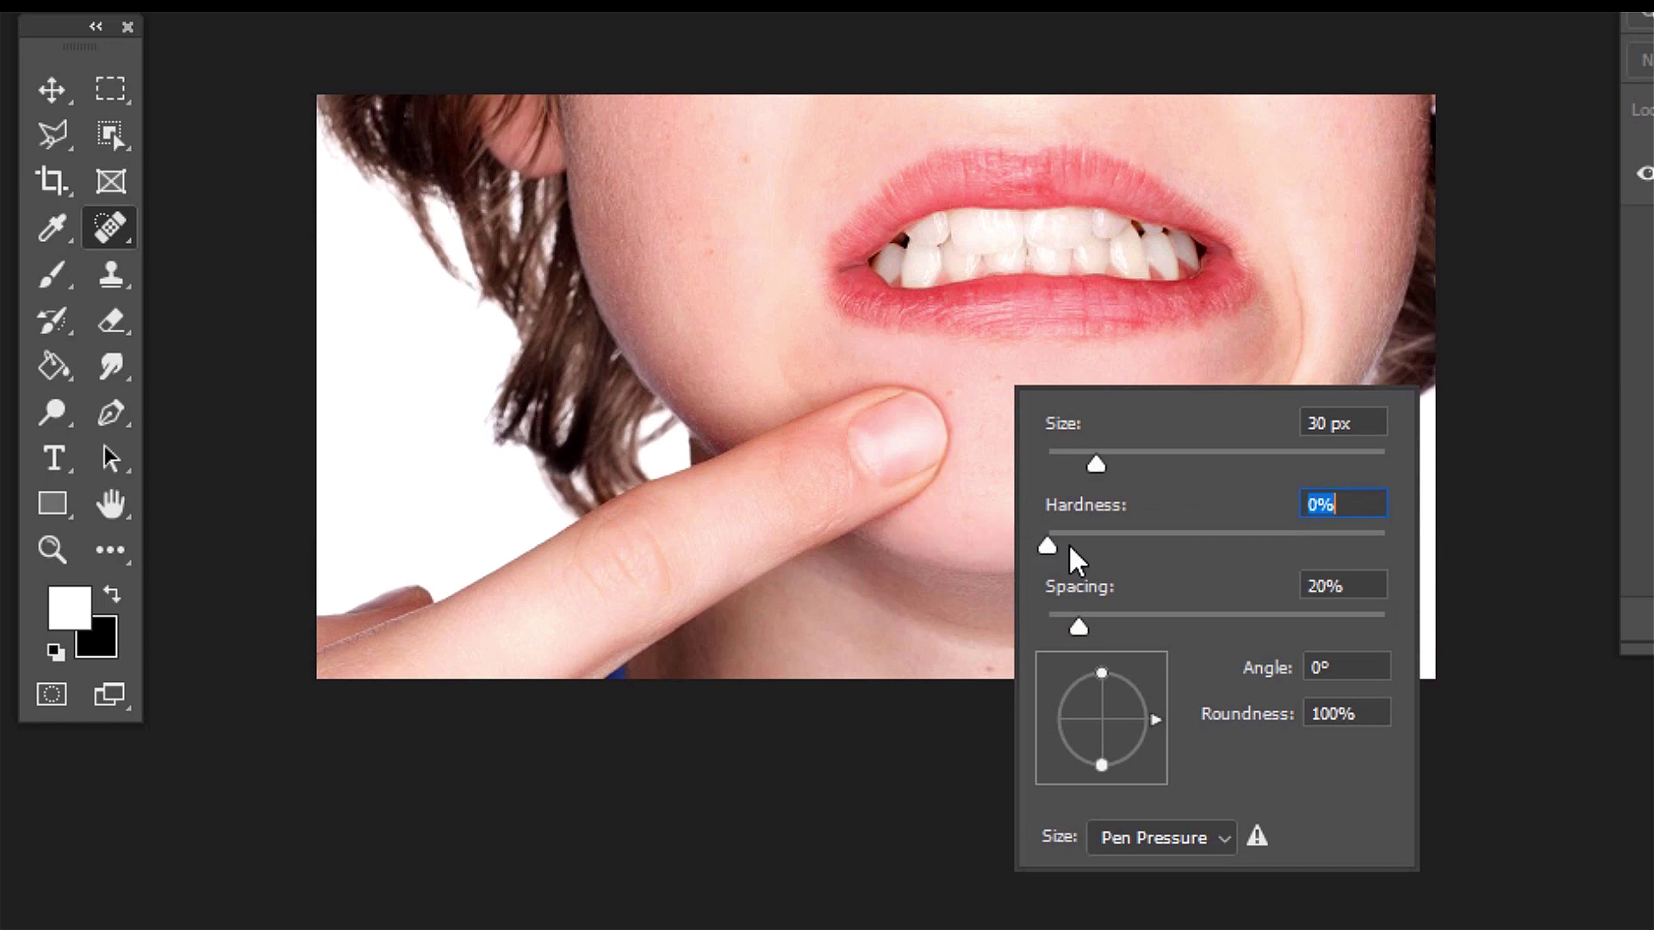
{"action": "mouse_move", "coordinate": [992, 451]}
{"action": "left_mouse_down"}
{"action": "mouse_move", "coordinate": [995, 468]}
{"action": "mouse_move", "coordinate": [1049, 421]}
{"action": "mouse_move", "coordinate": [1057, 463]}
{"action": "mouse_move", "coordinate": [1045, 424]}
{"action": "left_mouse_up"}
Set the Spot Healing Brush hardness to 100% and paint over the skin on the chin.
{"action": "right_click", "coordinate": [1045, 425]}
{"action": "left_click_drag", "start_coordinate": [1104, 564], "coordinate": [1477, 580]}
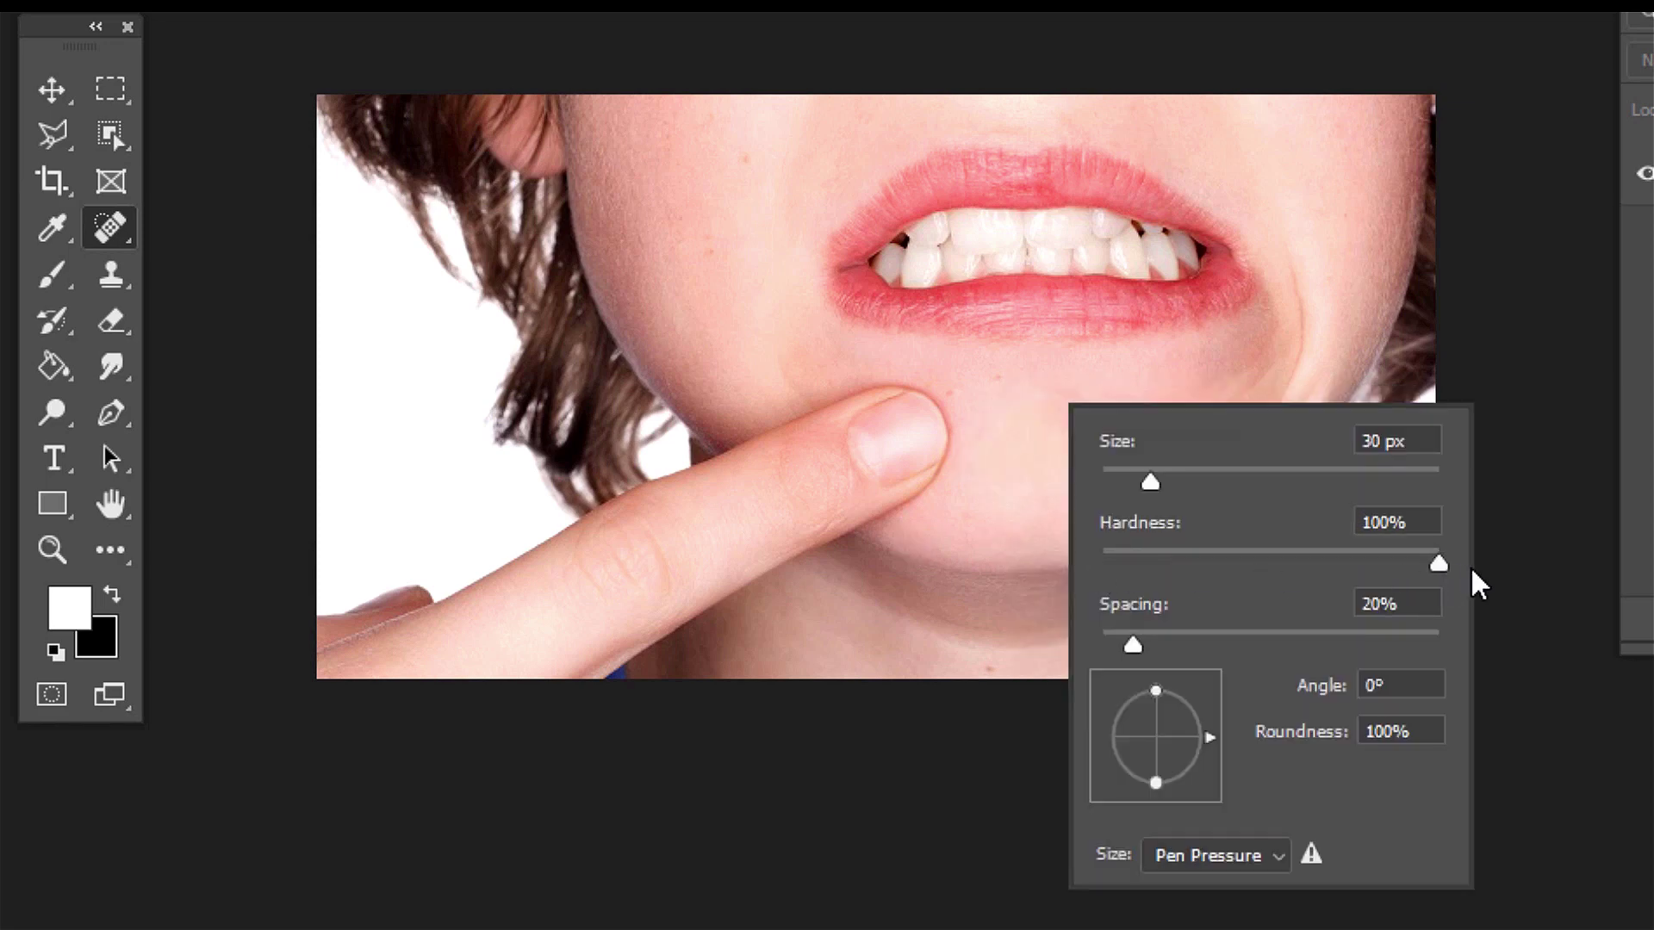
{"action": "mouse_move", "coordinate": [991, 431]}
{"action": "left_mouse_down"}
{"action": "mouse_move", "coordinate": [1058, 406]}
{"action": "mouse_move", "coordinate": [998, 460]}
{"action": "left_mouse_up"}
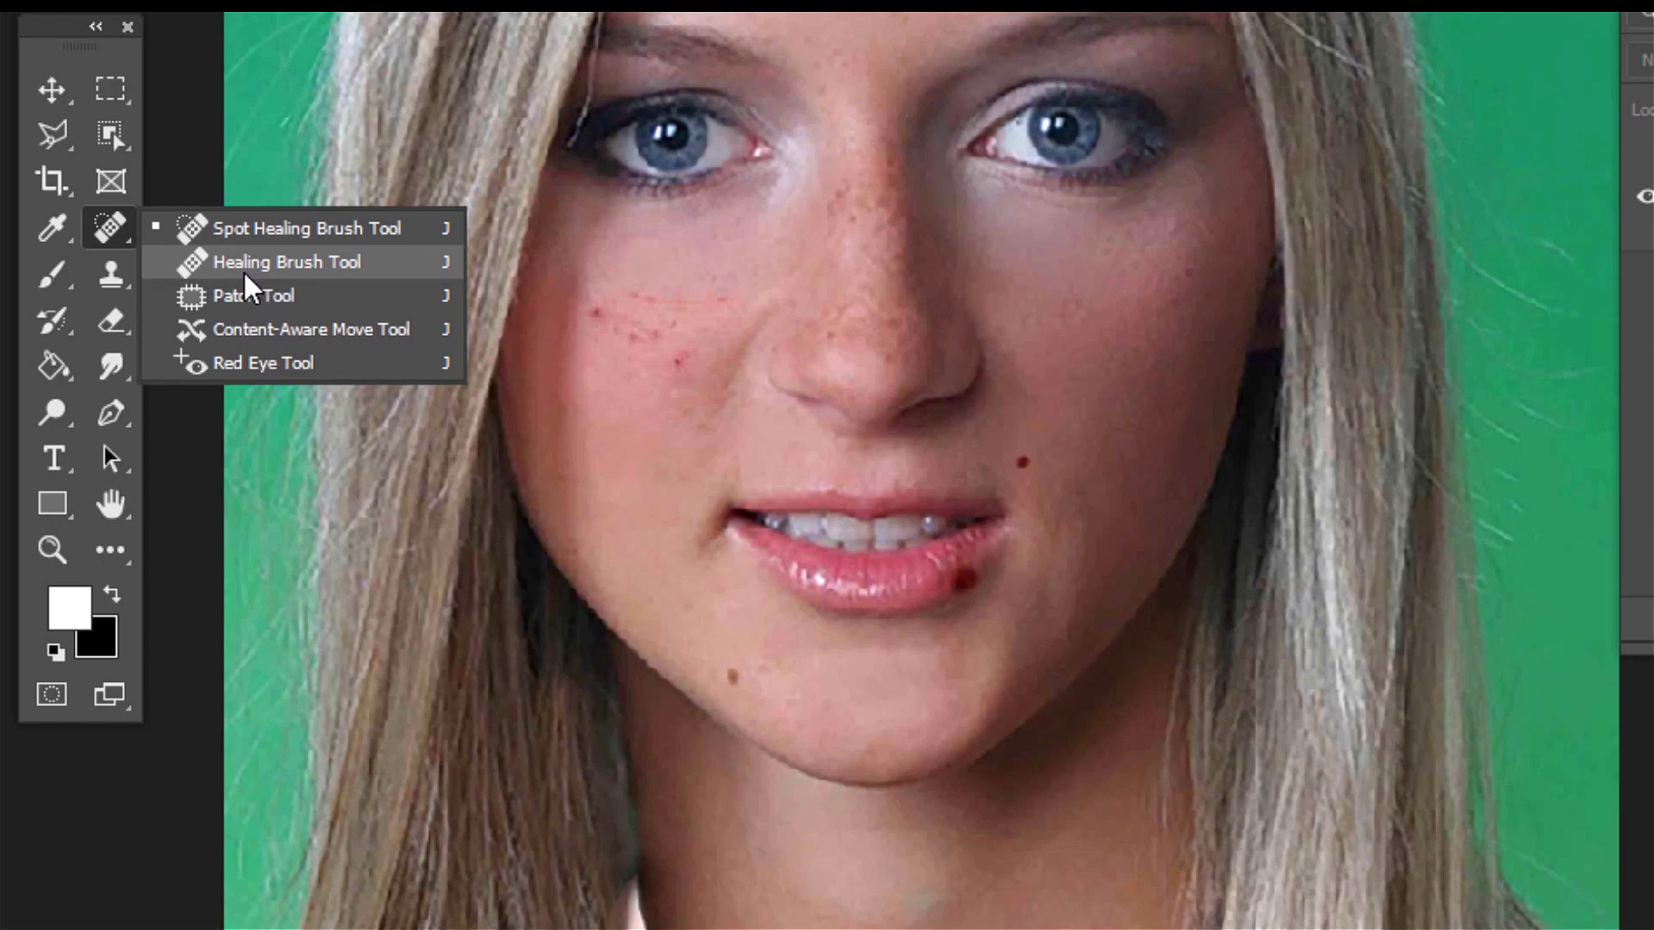
With a reduced Healing Brush, sample clean skin under the eye and heal the most prominent red spots on the blemished cheek.
{"action": "left_click", "coordinate": [243, 271]}
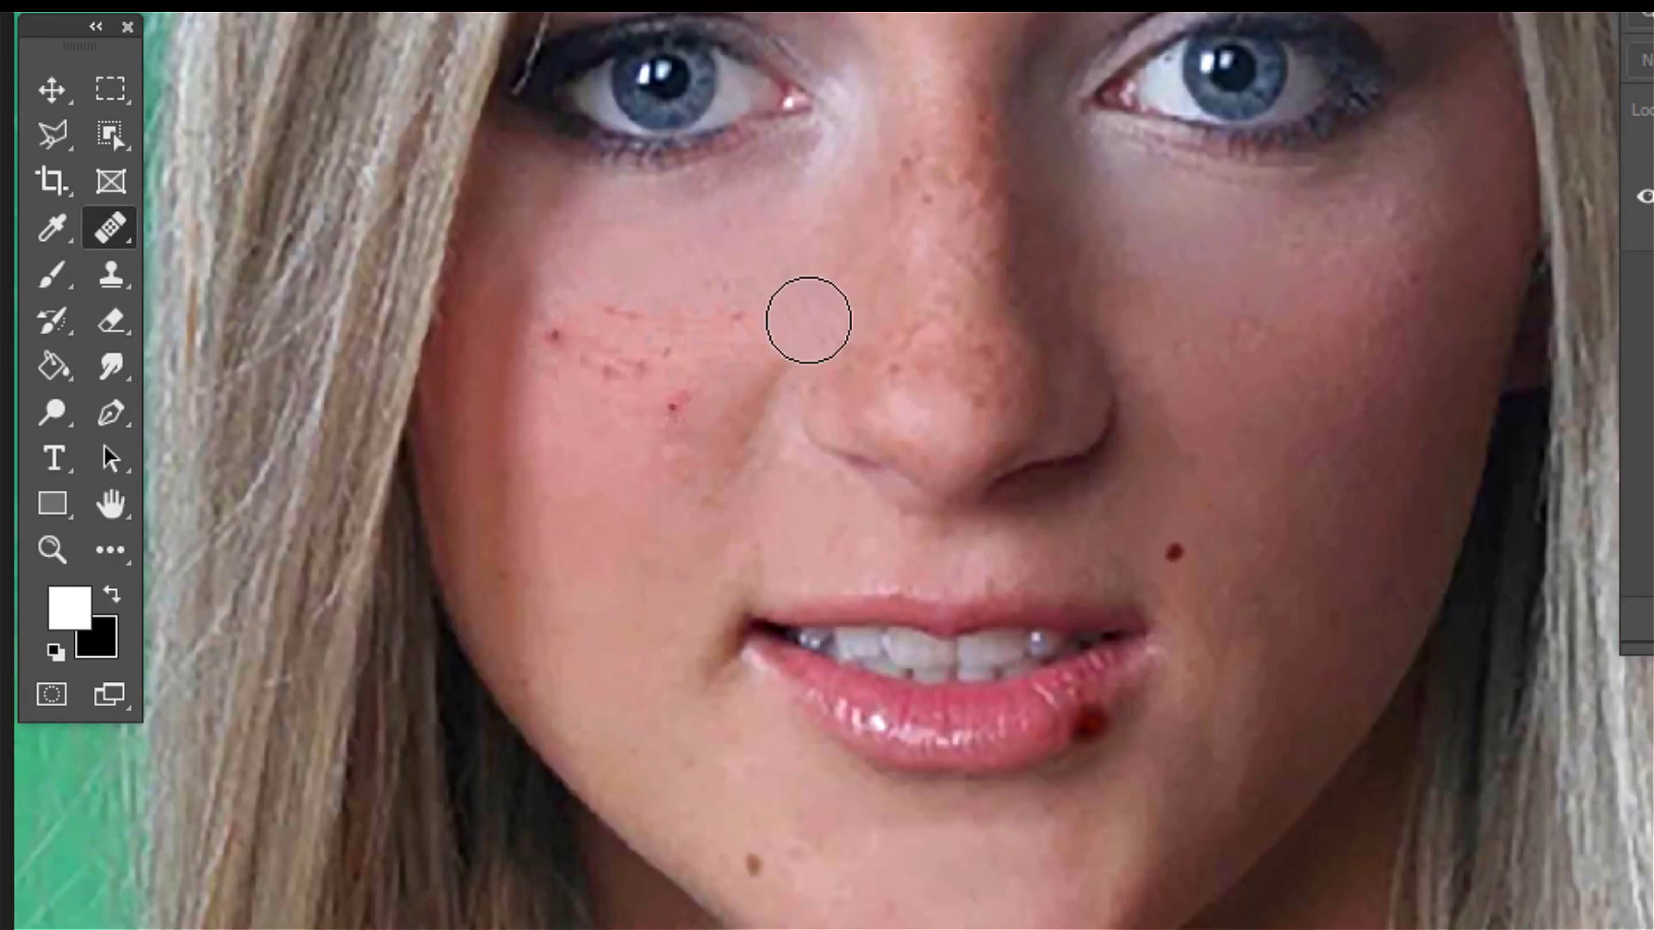
{"action": "key", "text": "bracketleft"}
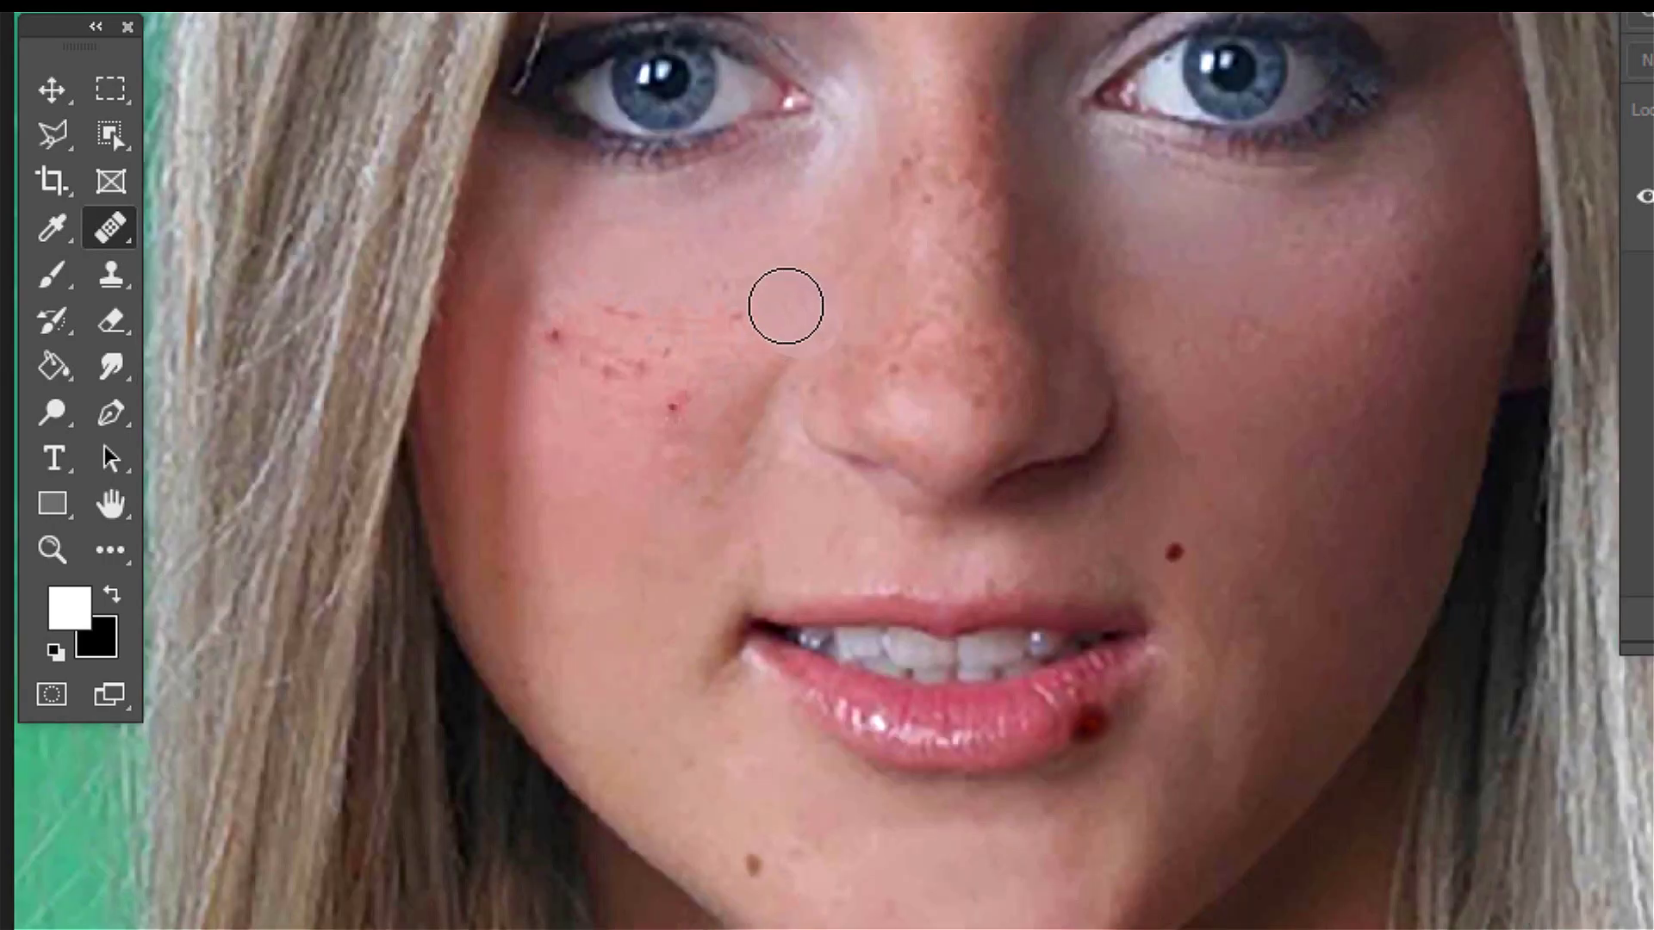
{"action": "key", "text": "bracketleft"}
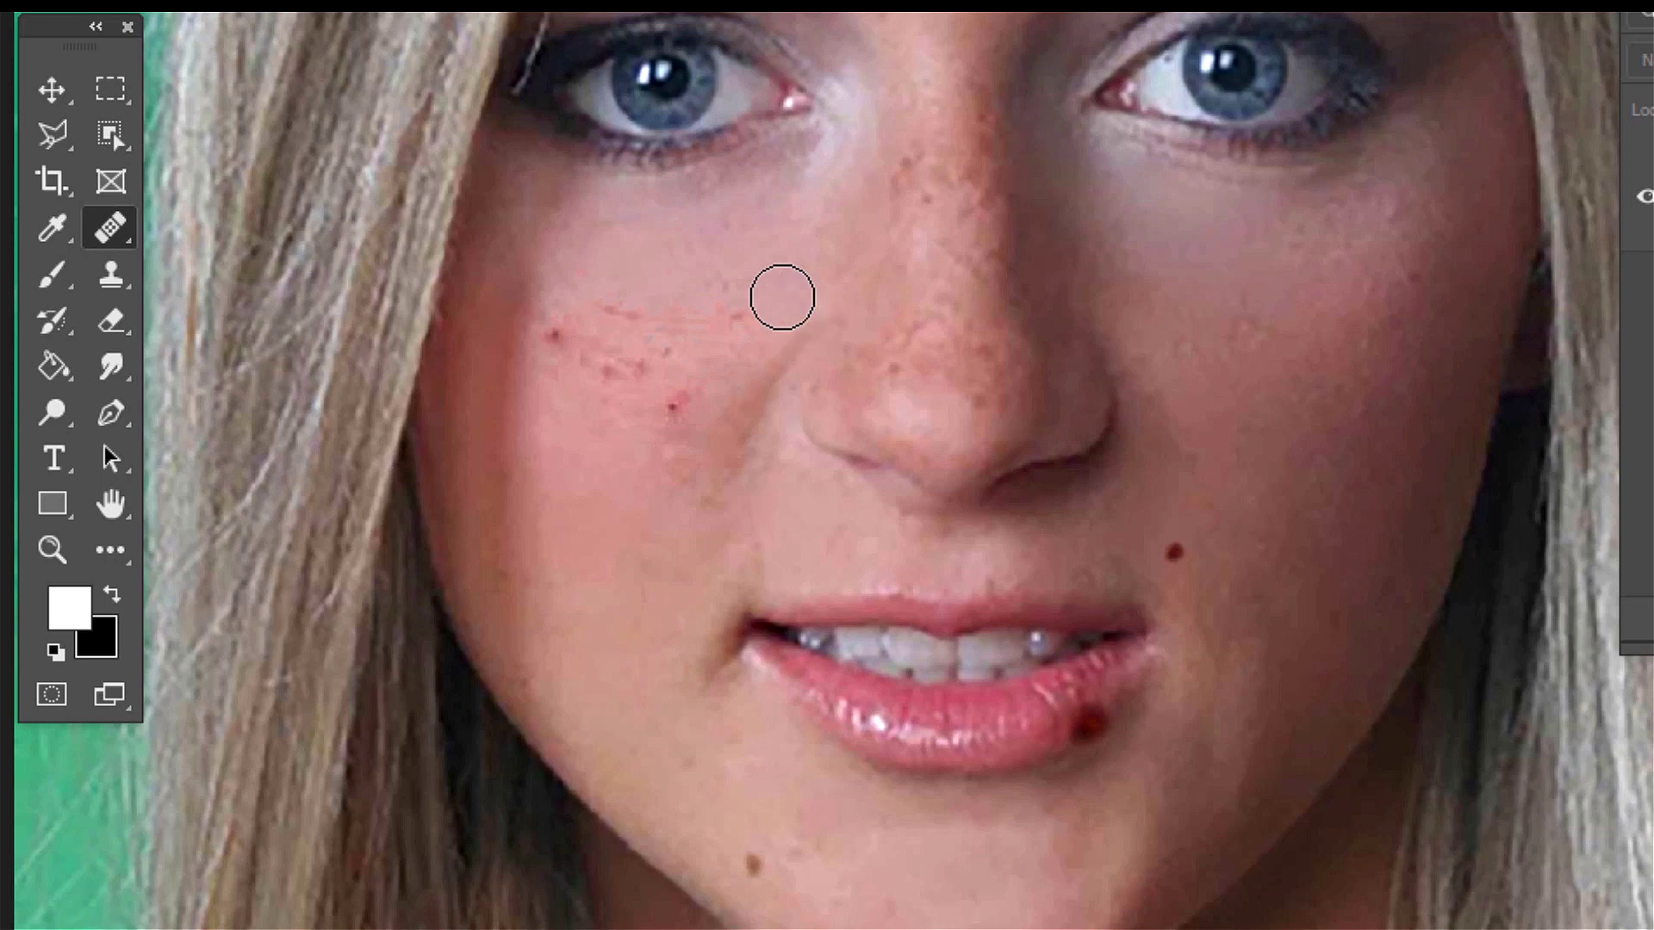
{"action": "key", "text": "bracketleft"}
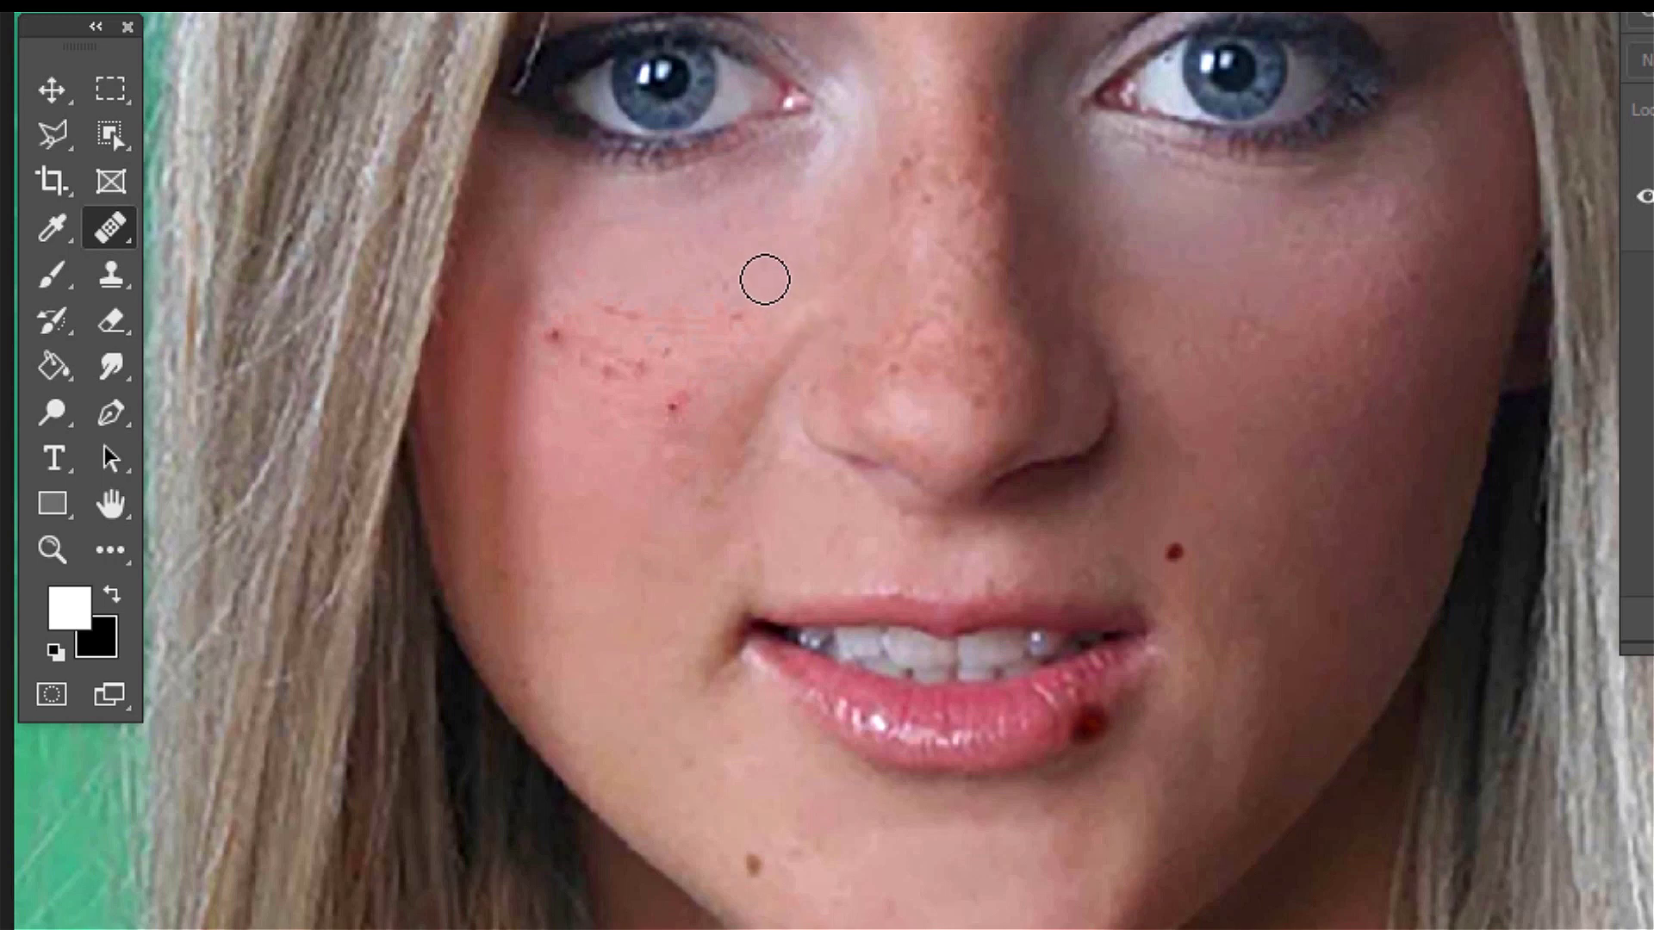
{"action": "left_click", "coordinate": [752, 251], "text": "alt"}
{"action": "left_click", "coordinate": [546, 336]}
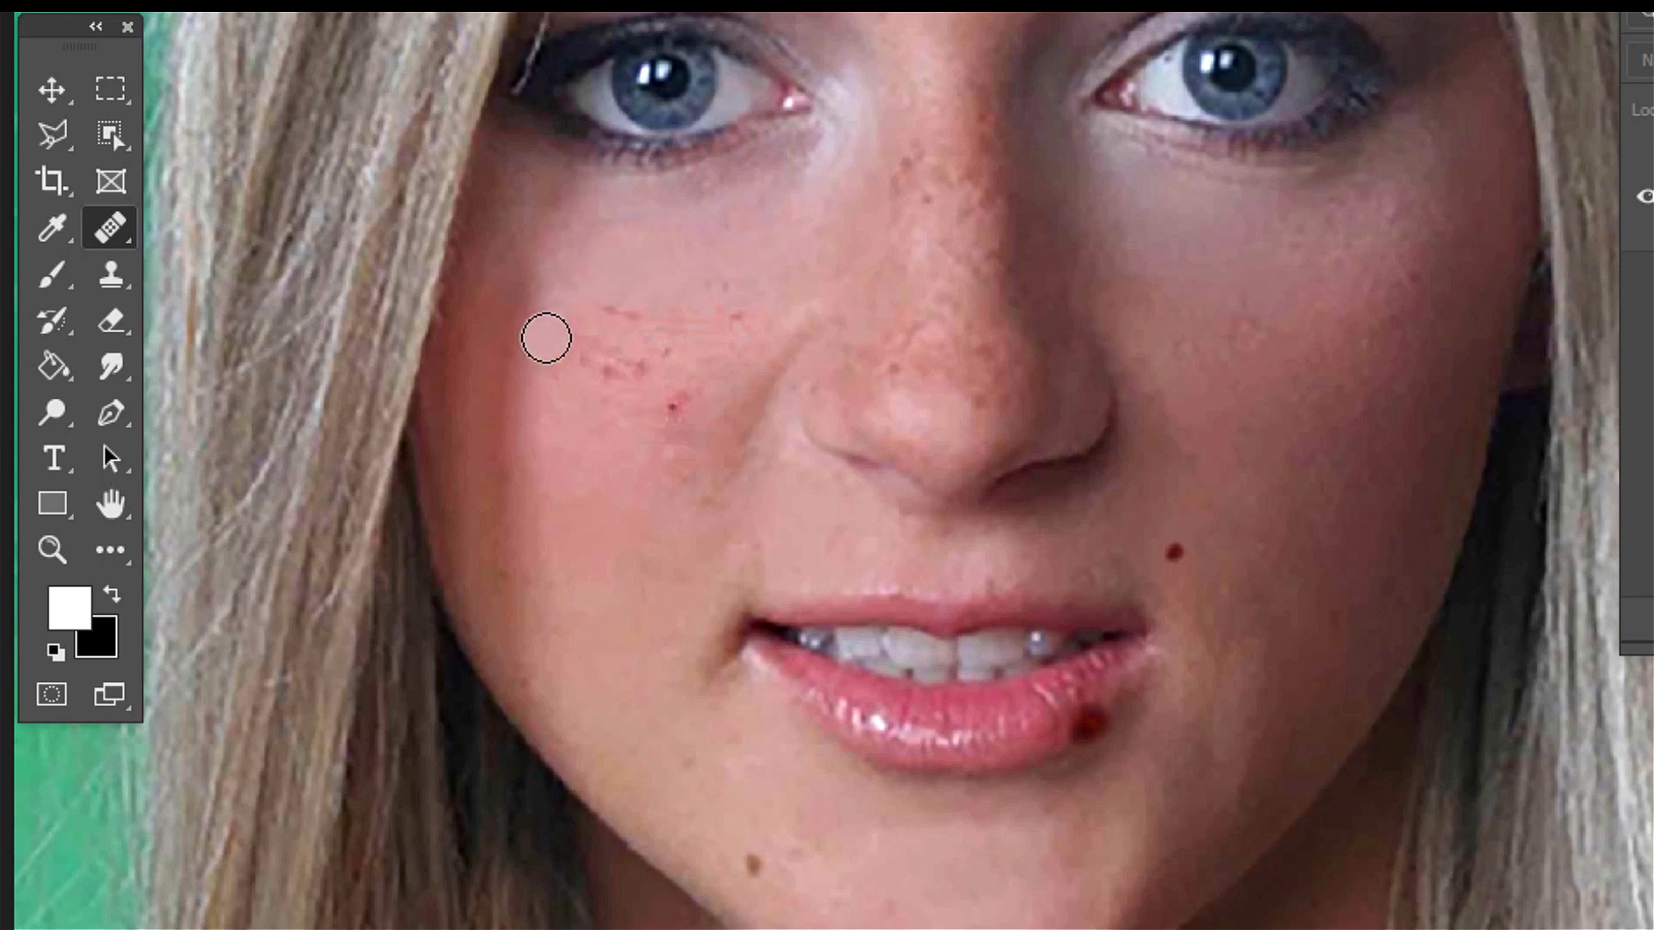
{"action": "left_click", "coordinate": [621, 381]}
{"action": "left_click", "coordinate": [674, 412]}
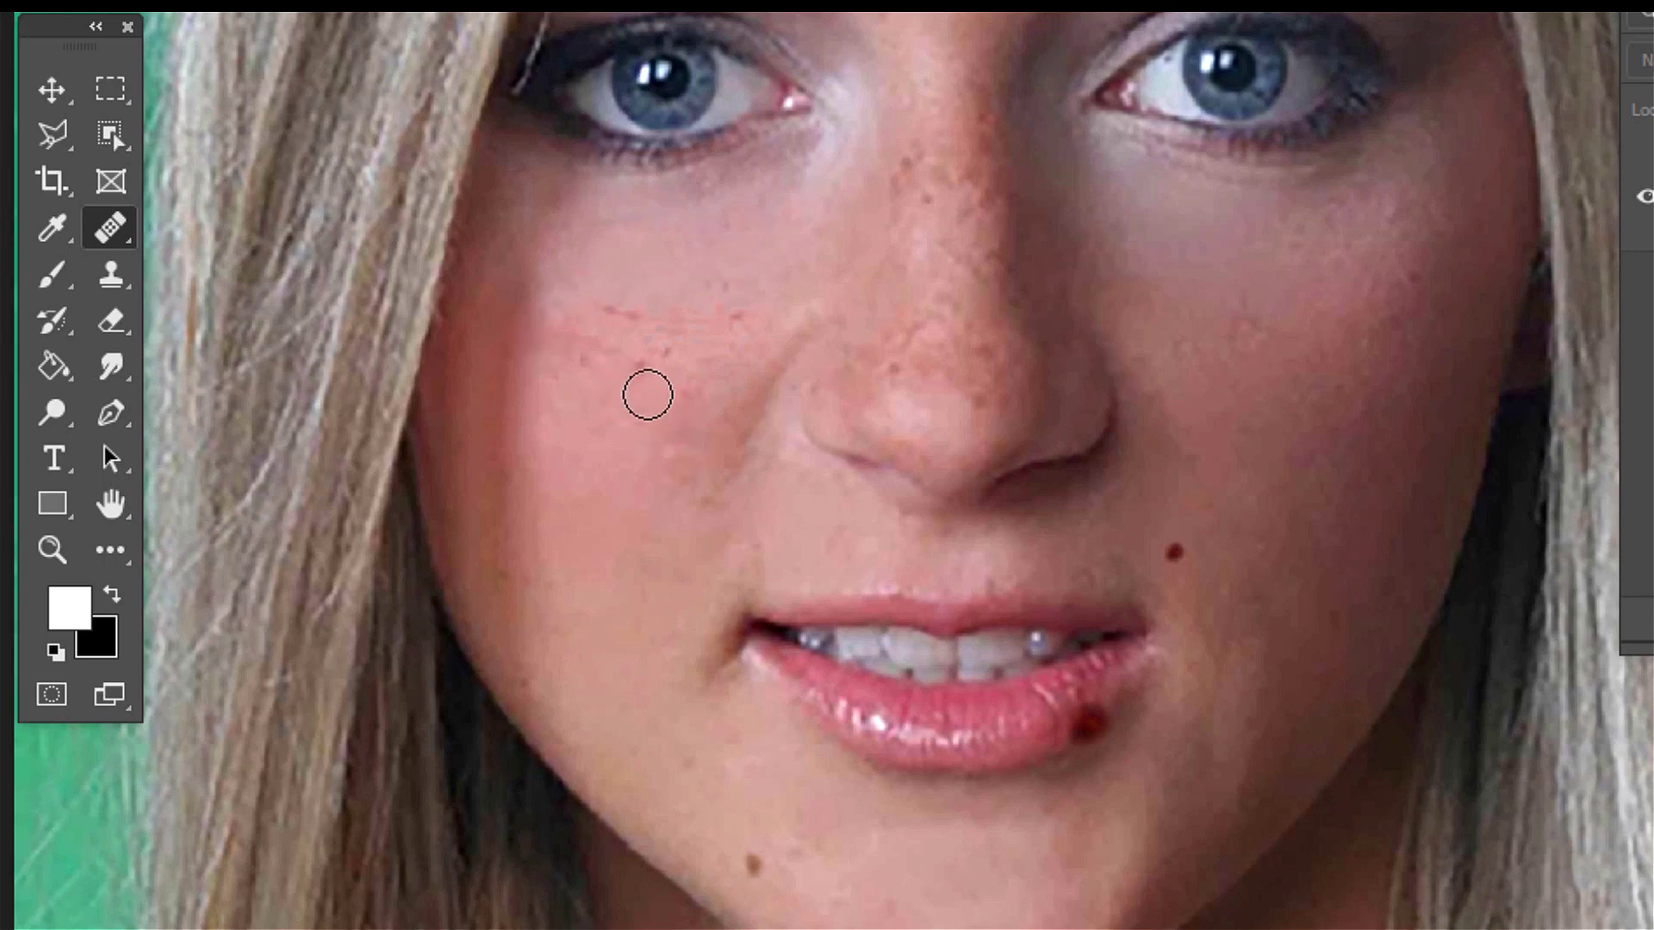
Heal the remaining scratches and small spots across the same cheek with the Healing Brush.
{"action": "left_click", "coordinate": [694, 431]}
{"action": "left_click", "coordinate": [735, 323]}
{"action": "left_click", "coordinate": [692, 326]}
{"action": "left_click", "coordinate": [600, 313]}
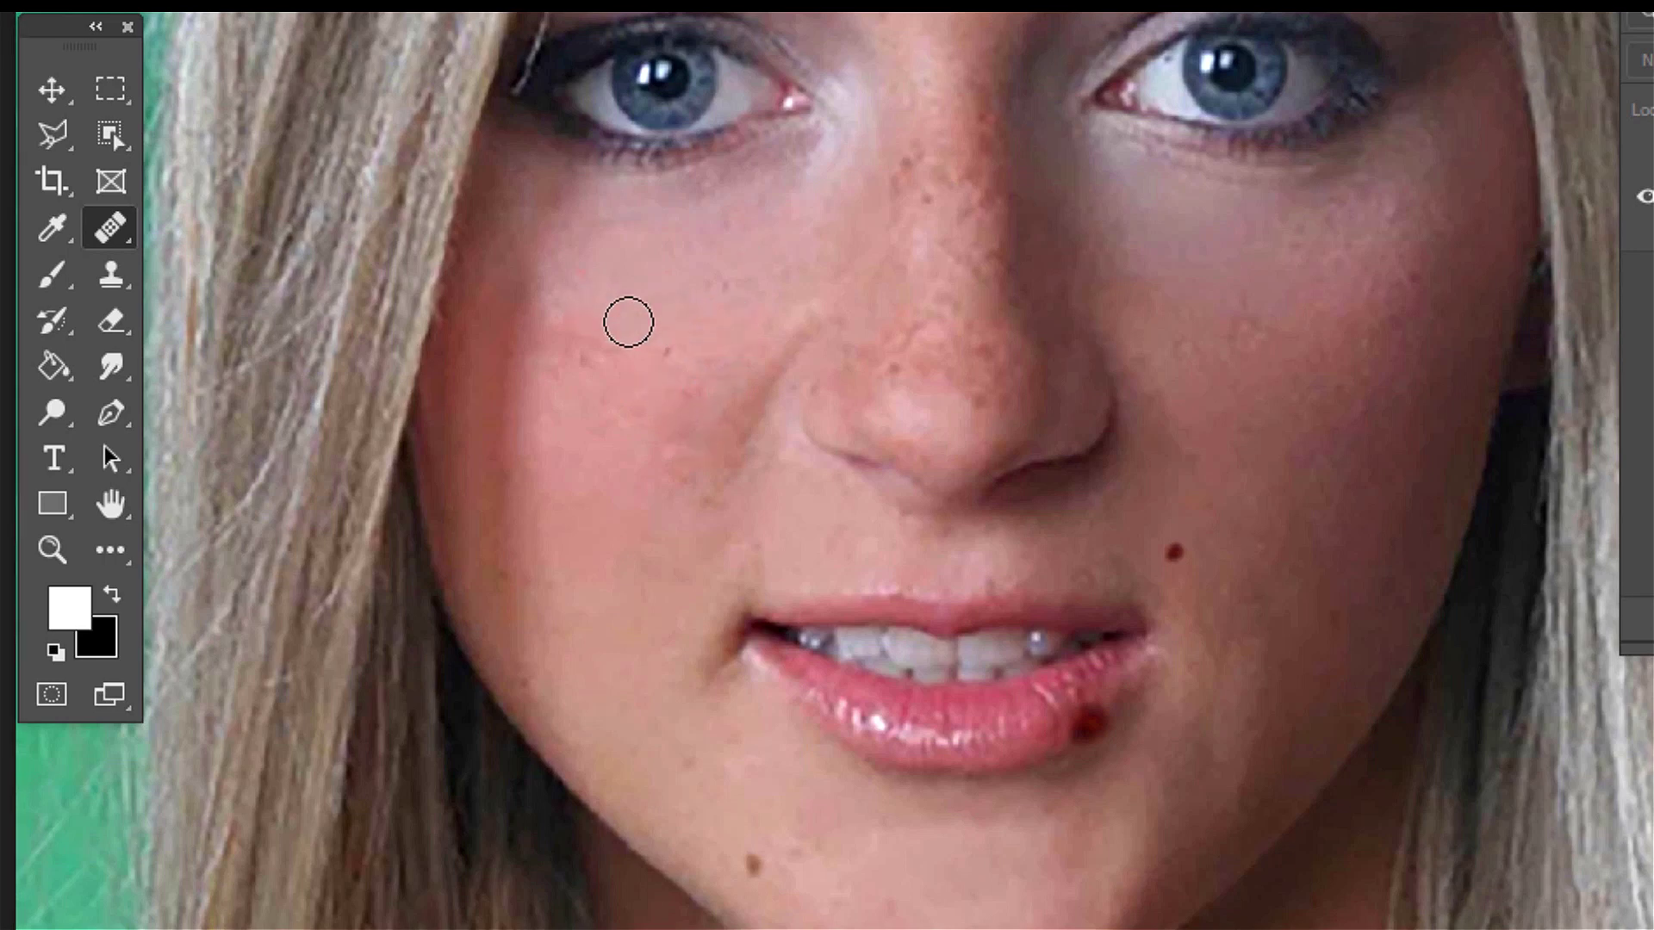
{"action": "left_click", "coordinate": [629, 322]}
{"action": "left_click", "coordinate": [654, 349]}
{"action": "left_click", "coordinate": [691, 373]}
{"action": "left_click", "coordinate": [580, 359]}
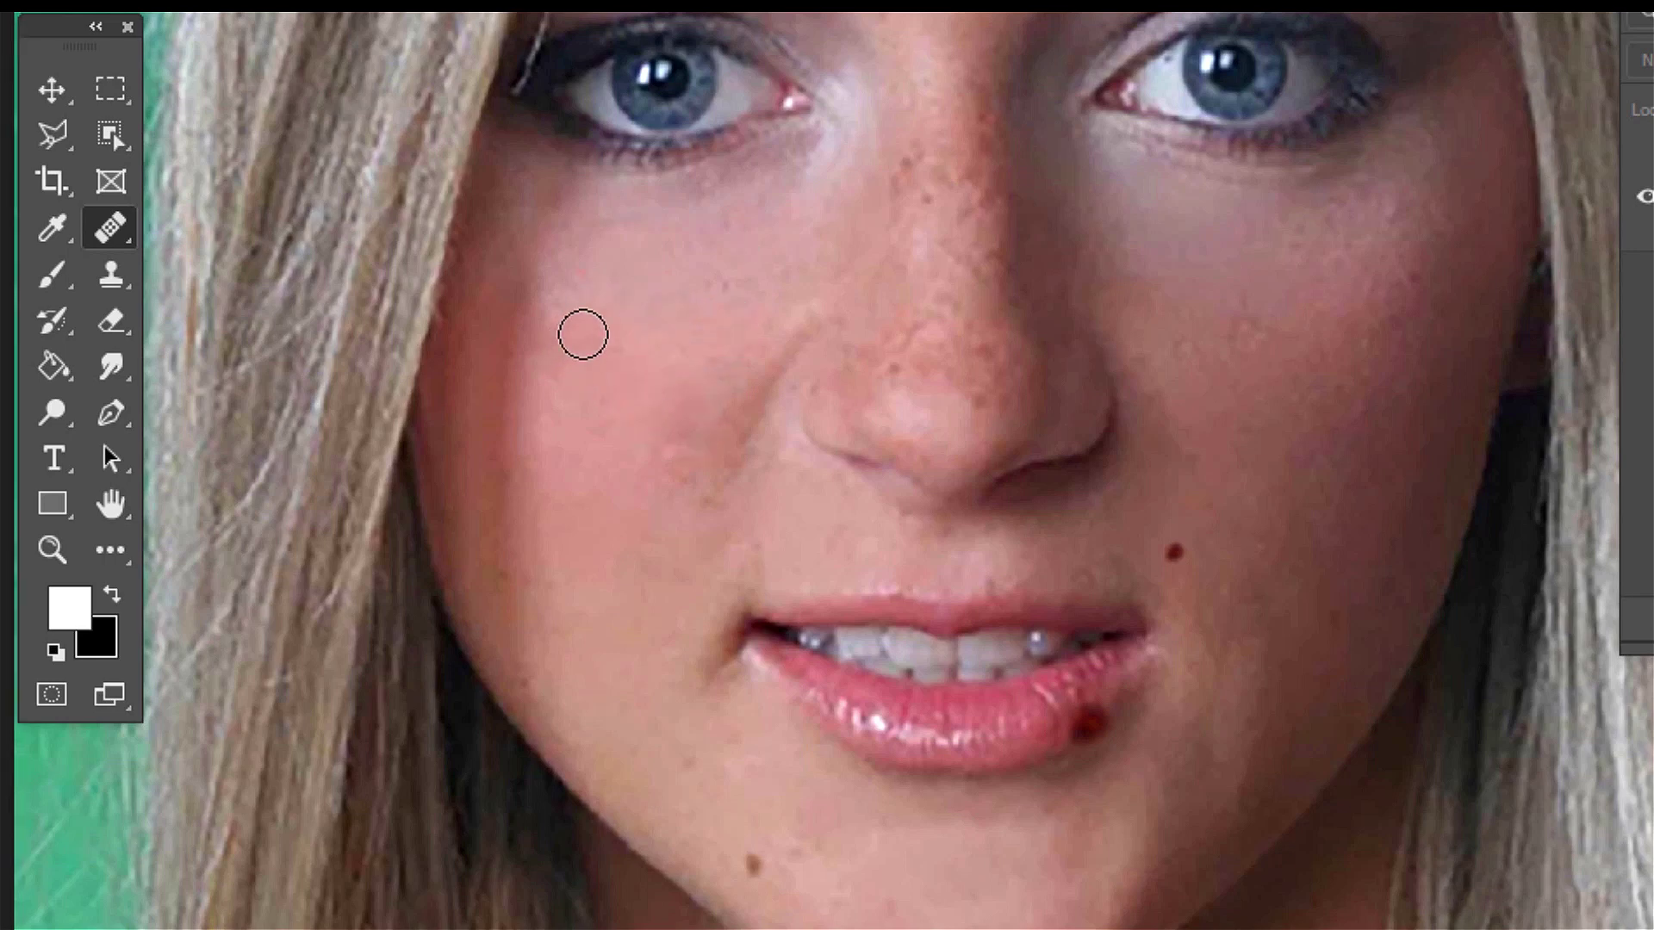
{"action": "left_click", "coordinate": [682, 454]}
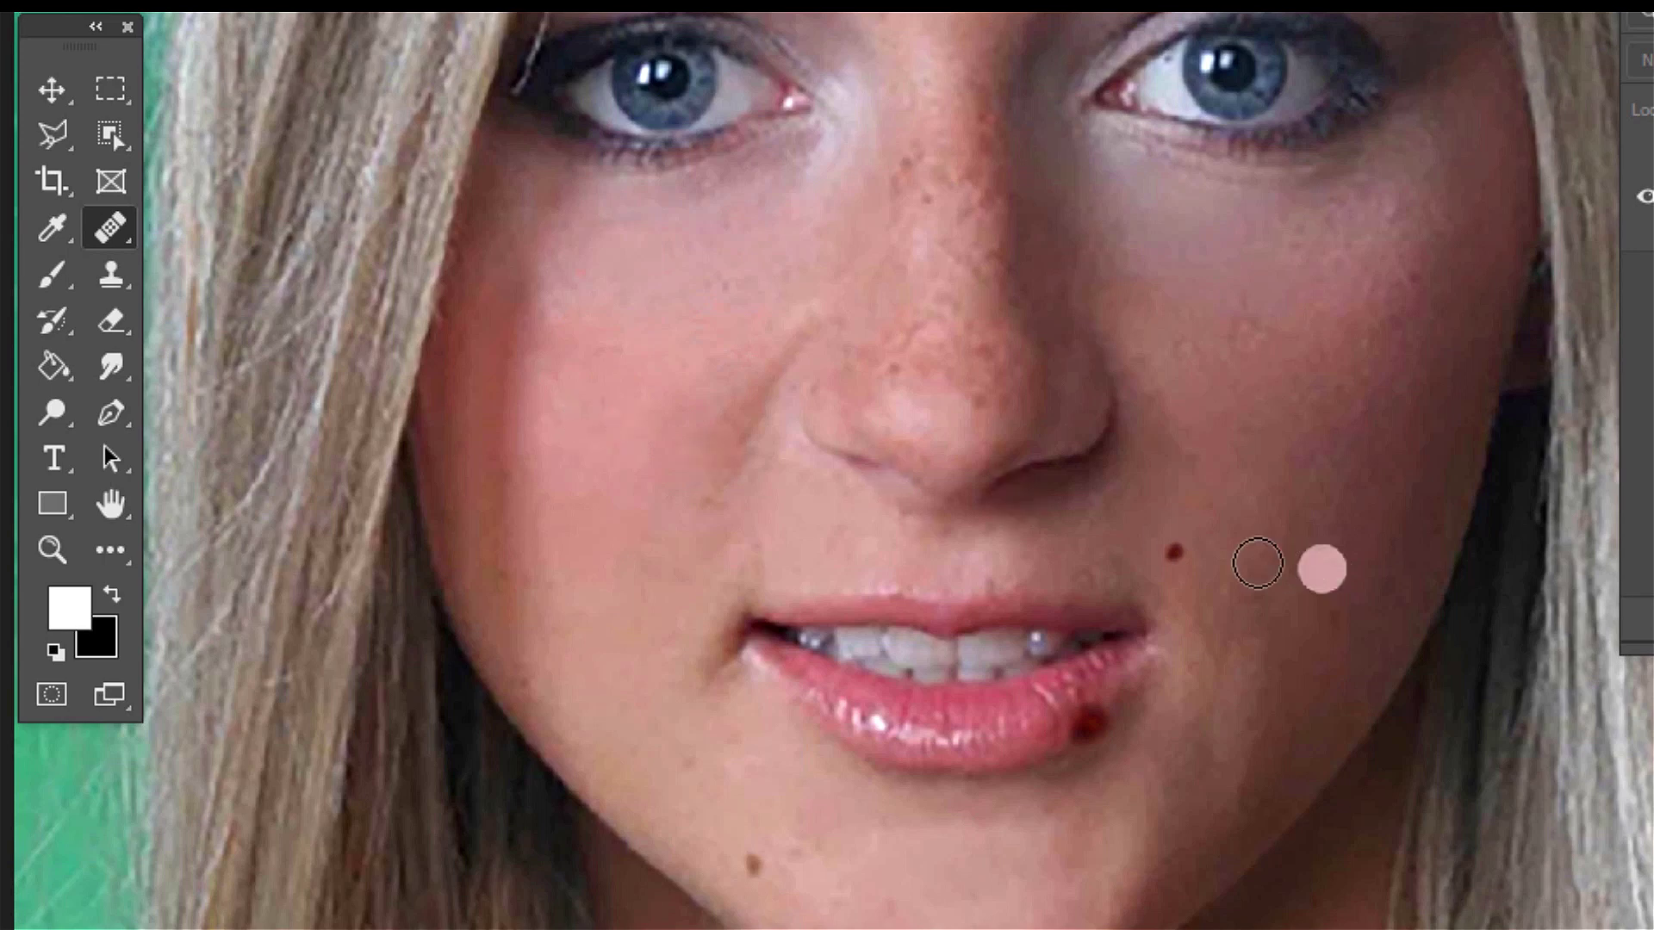
Remove the dark mole beside the mouth and the mole on the chin with the Healing Brush.
{"action": "left_click", "coordinate": [1170, 553]}
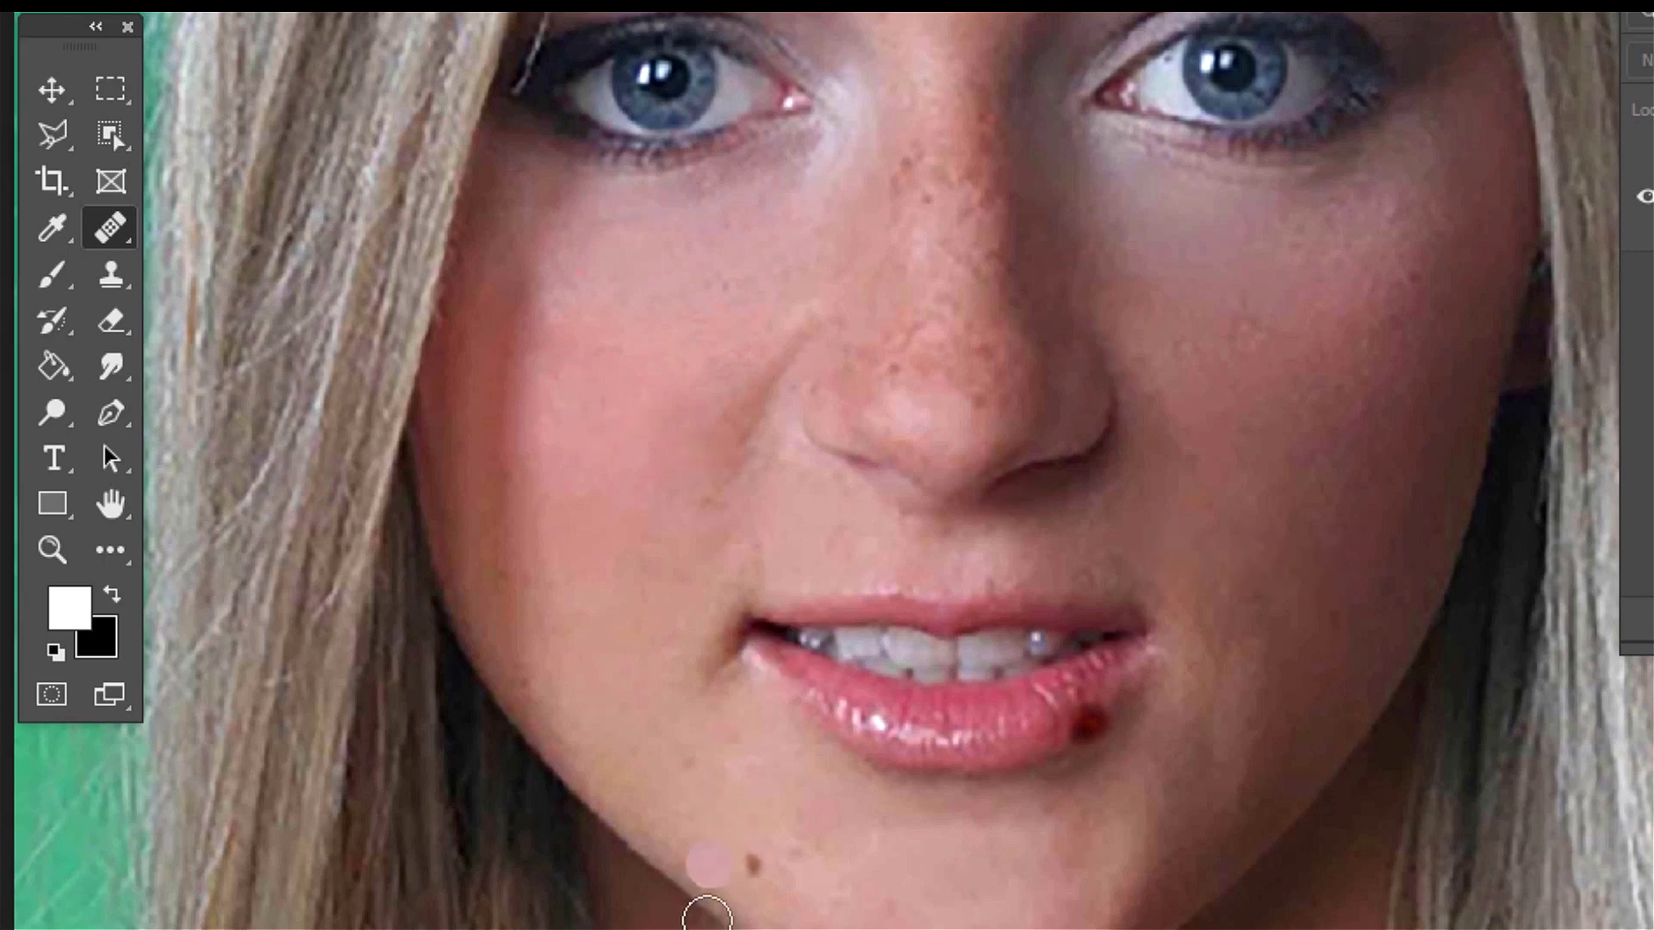
{"action": "left_click", "coordinate": [755, 864]}
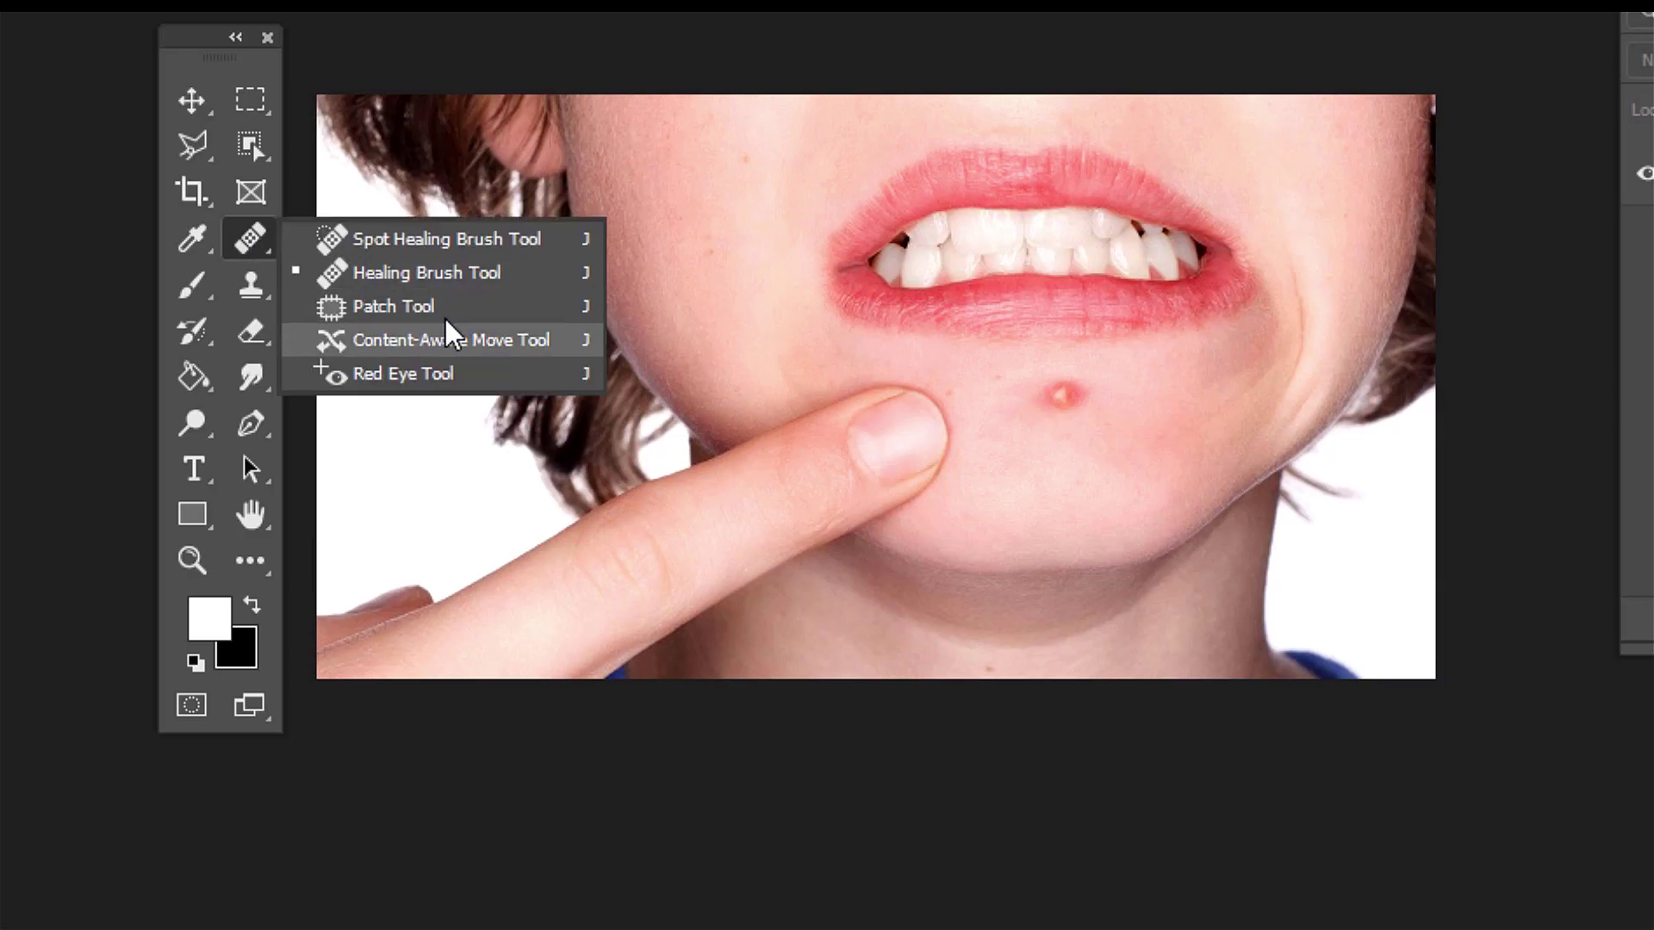
Replace the chin pimple with nearby clean skin using the Patch Tool, and clear the selection.
{"action": "left_click", "coordinate": [386, 307]}
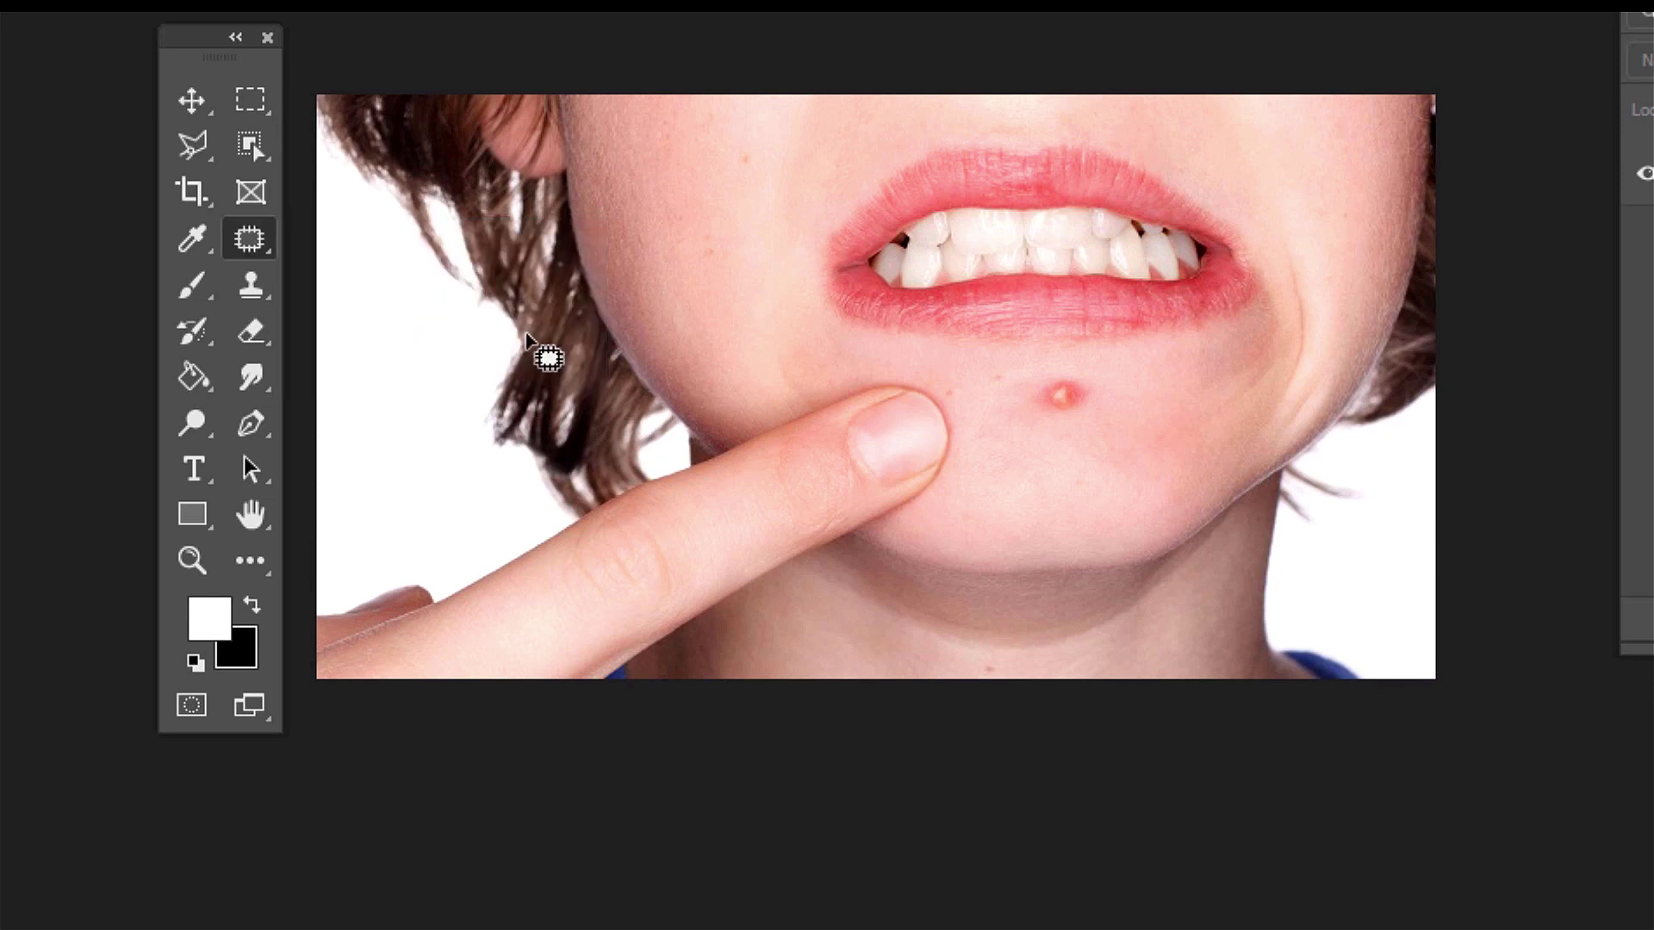
{"action": "mouse_move", "coordinate": [1031, 420]}
{"action": "left_mouse_down"}
{"action": "mouse_move", "coordinate": [1097, 410]}
{"action": "mouse_move", "coordinate": [1091, 374]}
{"action": "mouse_move", "coordinate": [1070, 363]}
{"action": "mouse_move", "coordinate": [1029, 391]}
{"action": "mouse_move", "coordinate": [1029, 405]}
{"action": "mouse_move", "coordinate": [1070, 398]}
{"action": "mouse_move", "coordinate": [1071, 456]}
{"action": "mouse_move", "coordinate": [831, 371]}
{"action": "mouse_move", "coordinate": [836, 270]}
{"action": "mouse_move", "coordinate": [873, 406]}
{"action": "mouse_move", "coordinate": [983, 459]}
{"action": "mouse_move", "coordinate": [1150, 460]}
{"action": "mouse_move", "coordinate": [1213, 391]}
{"action": "mouse_move", "coordinate": [1148, 451]}
{"action": "mouse_move", "coordinate": [1069, 457]}
{"action": "left_mouse_up"}
{"action": "key", "text": "ctrl+d"}
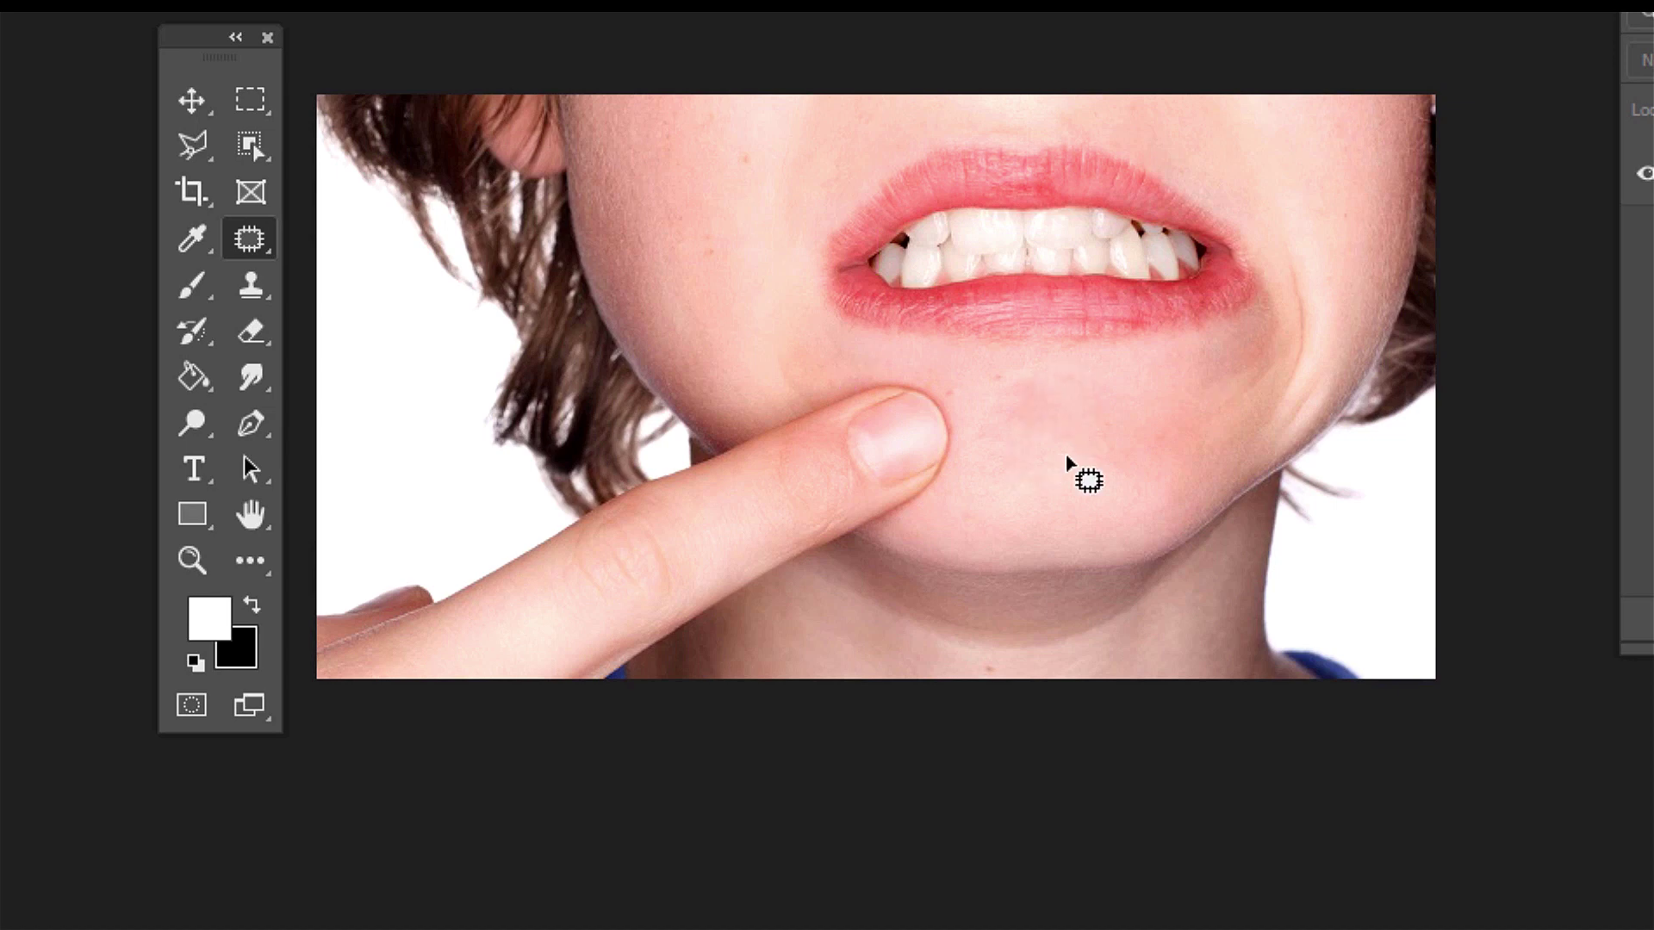
Undo the patch on the chin together with its selection.
{"action": "key", "text": "ctrl+z"}
{"action": "key", "text": "ctrl+z"}
{"action": "key", "text": "ctrl+z"}
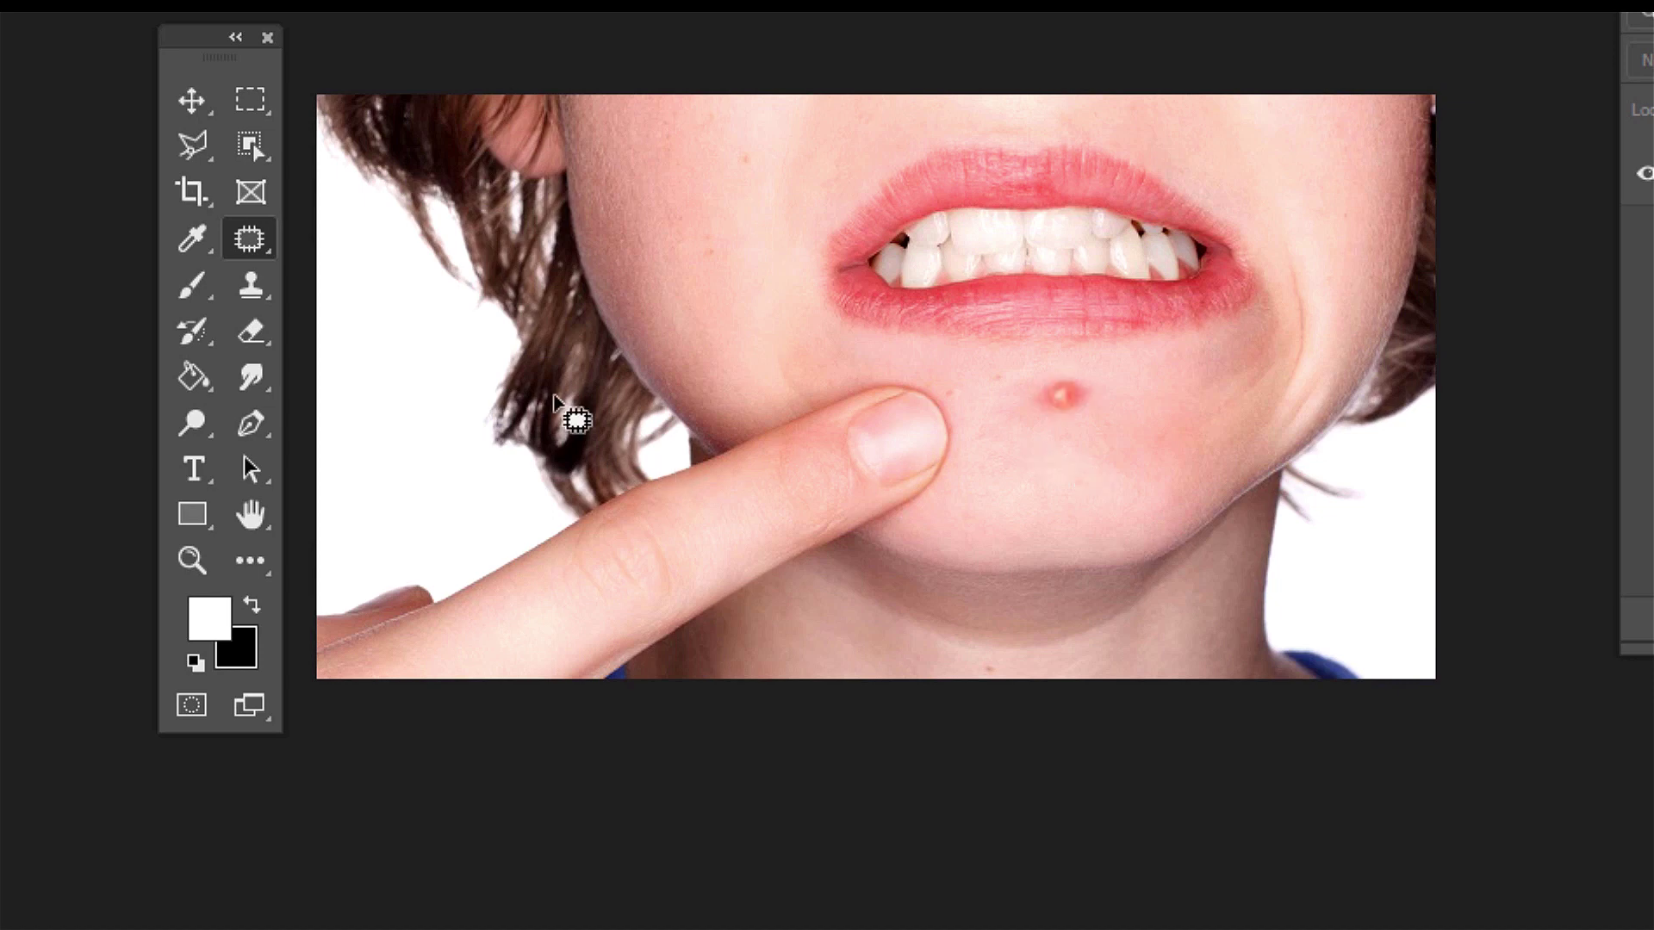
Use the Content-Aware Move Tool to move the selected chin pimple onto the cheek beside the mouth corner, above the fingertip.
{"action": "right_click", "coordinate": [262, 234]}
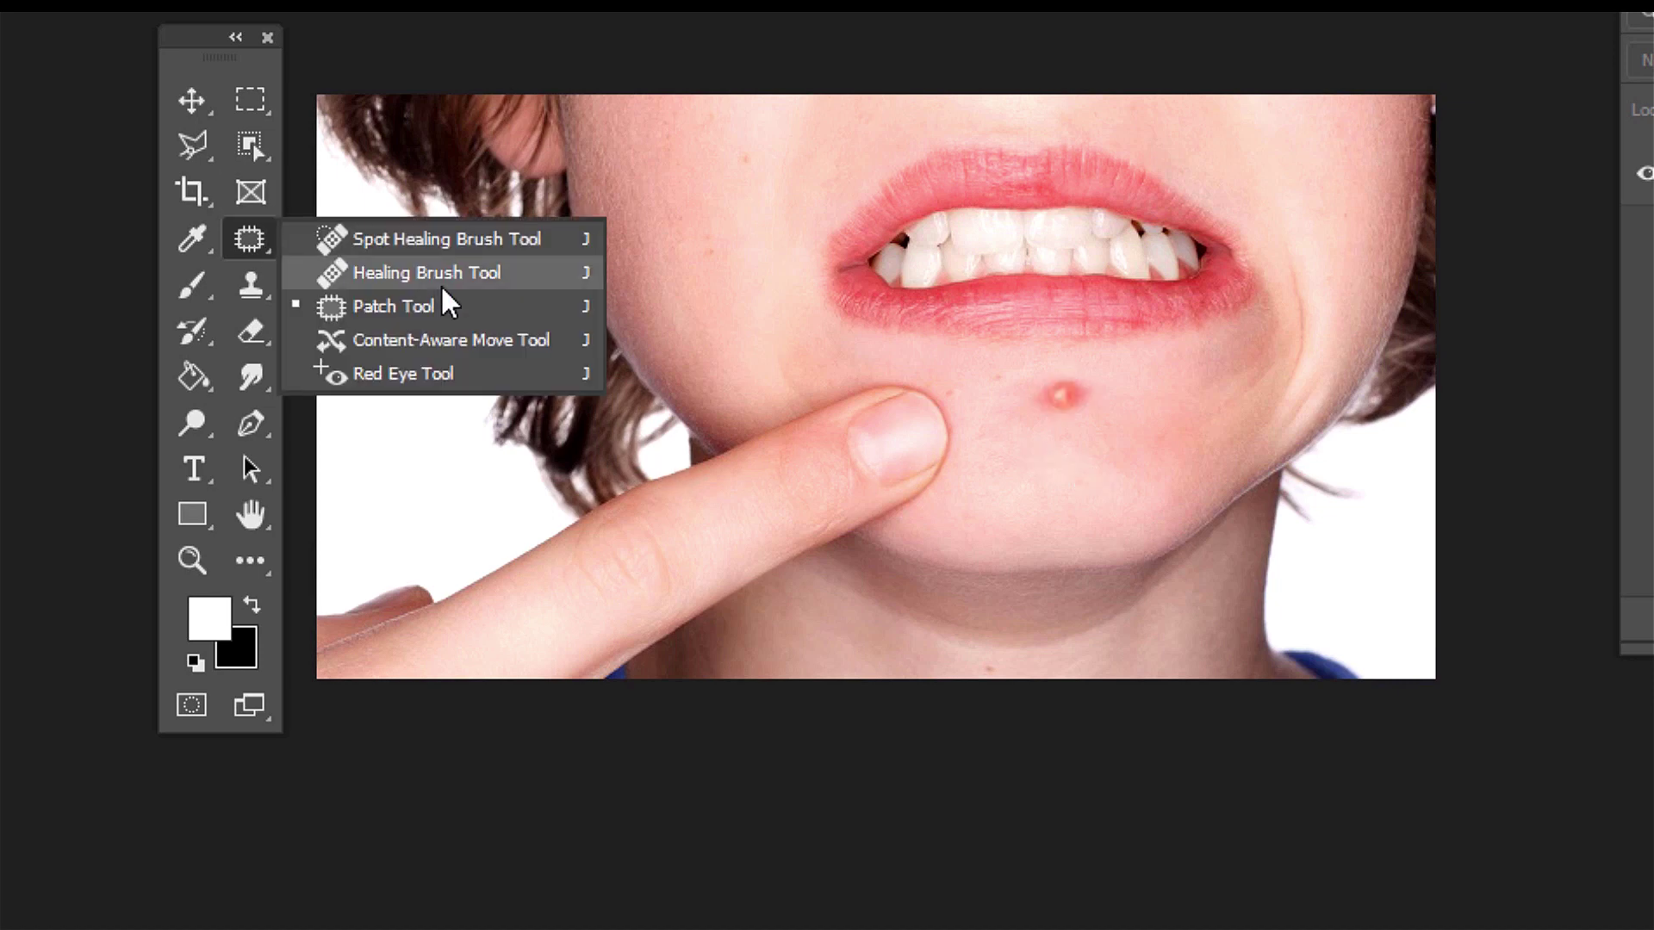
{"action": "left_click", "coordinate": [423, 339]}
{"action": "mouse_move", "coordinate": [1033, 401]}
{"action": "left_mouse_down"}
{"action": "mouse_move", "coordinate": [1083, 408]}
{"action": "mouse_move", "coordinate": [1074, 373]}
{"action": "mouse_move", "coordinate": [1052, 369]}
{"action": "mouse_move", "coordinate": [1035, 395]}
{"action": "mouse_move", "coordinate": [848, 327]}
{"action": "mouse_move", "coordinate": [814, 351]}
{"action": "left_mouse_up"}
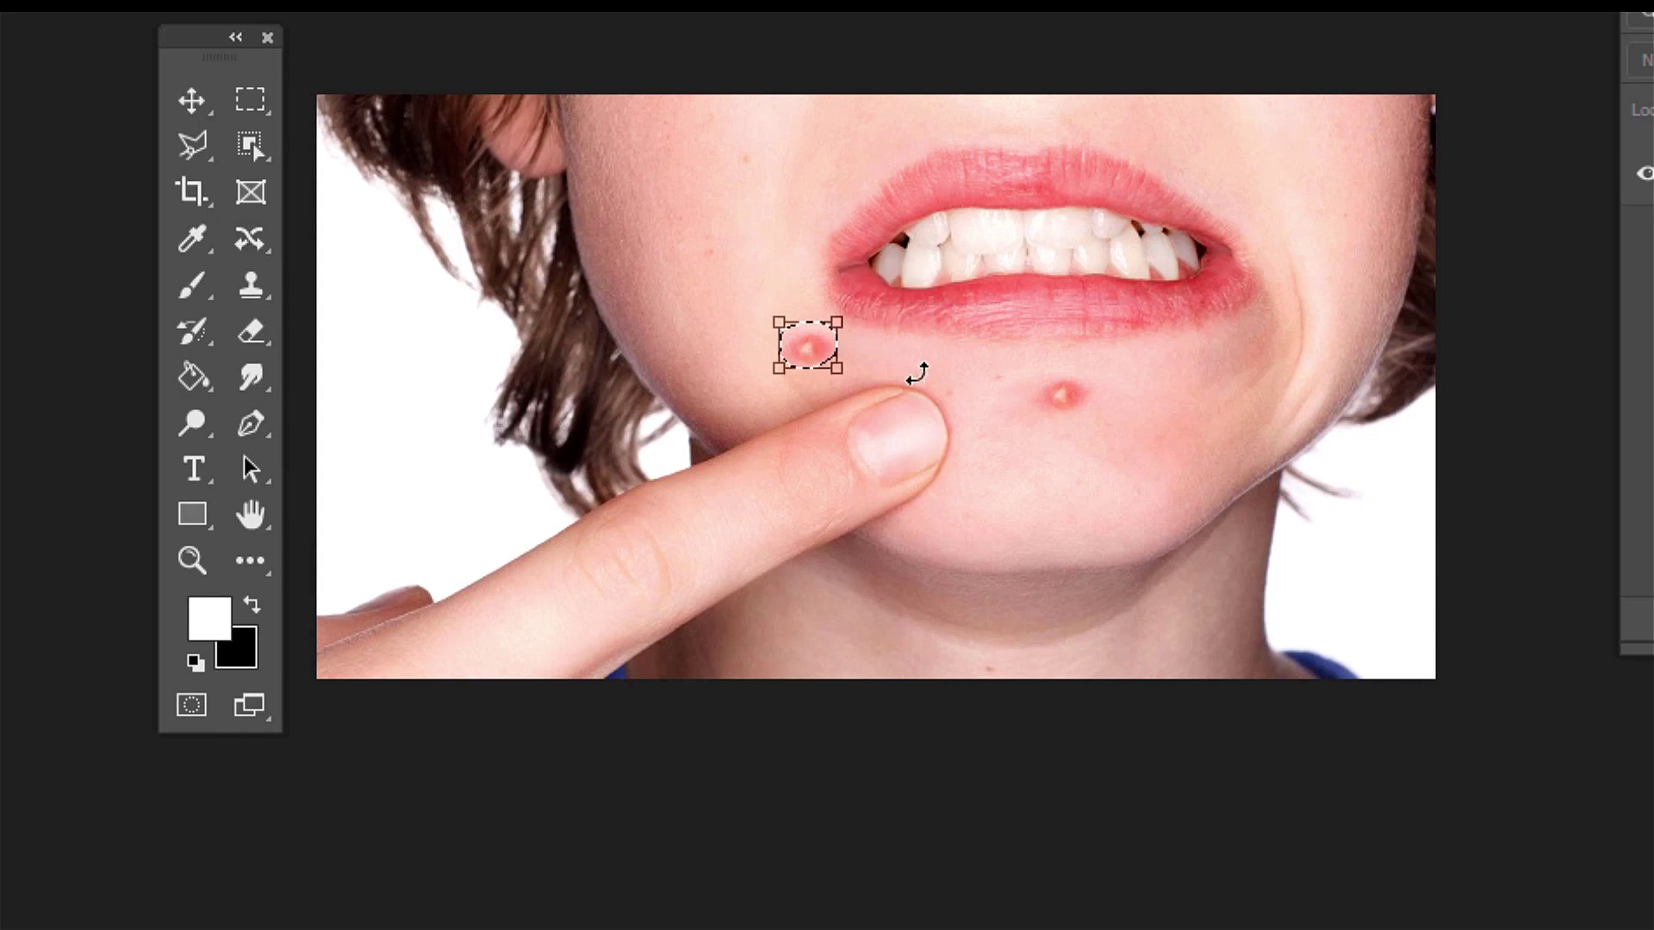
{"action": "key", "text": "Return"}
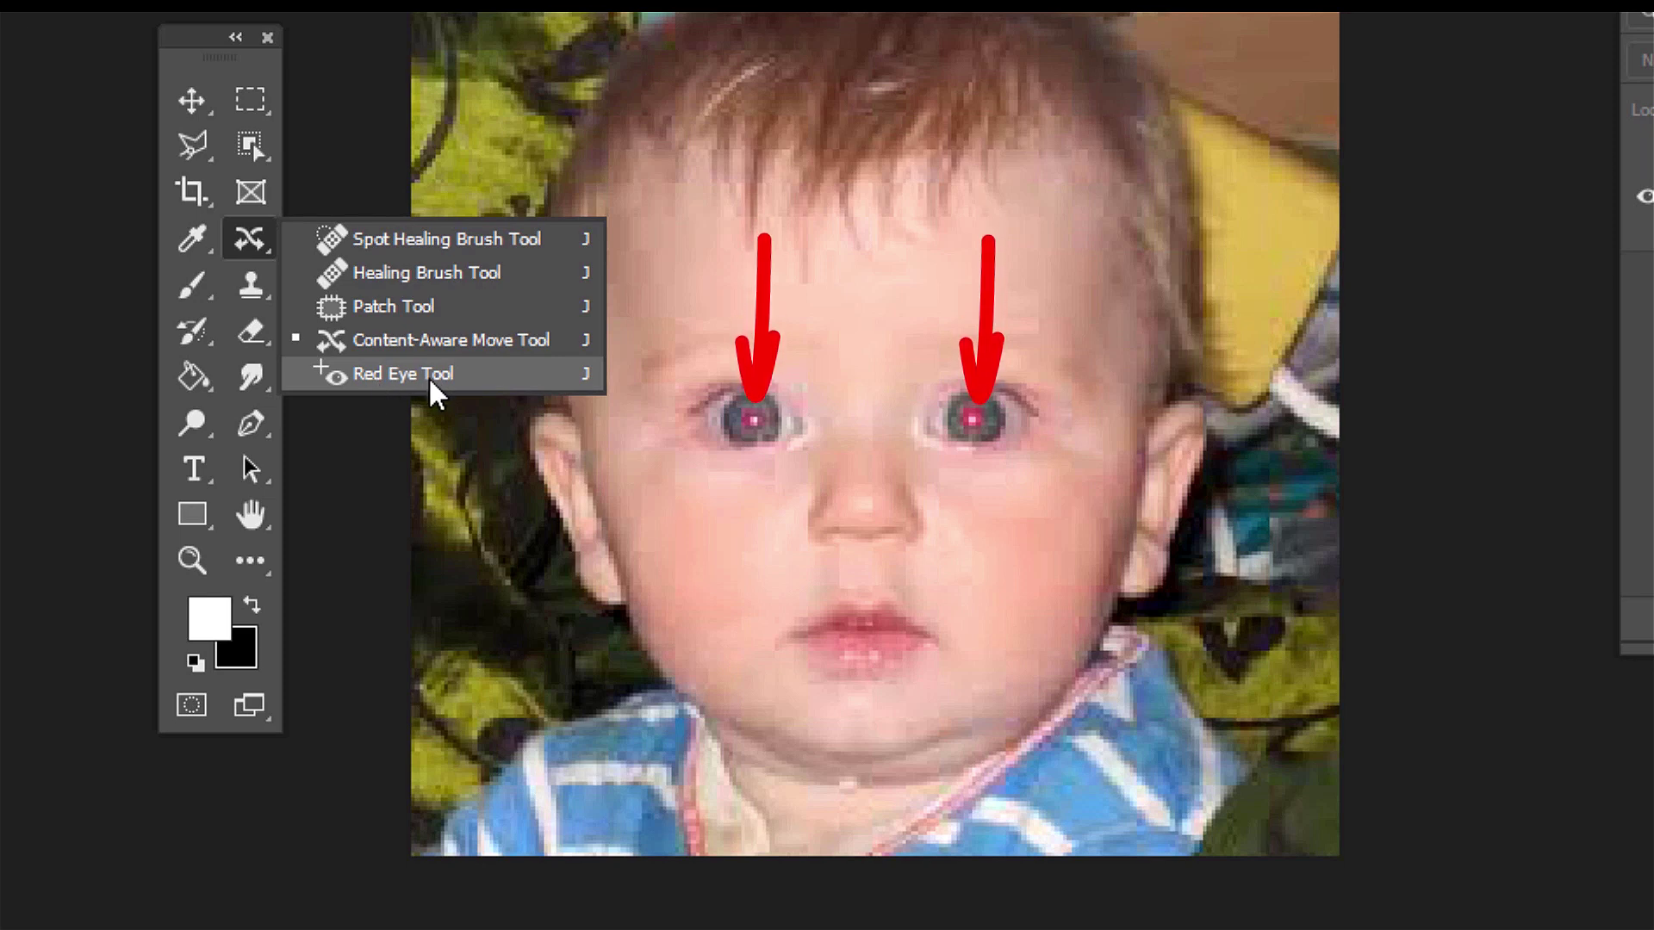
Correct the red pupils in both of the baby's eyes with the Red Eye Tool.
{"action": "left_click", "coordinate": [383, 376]}
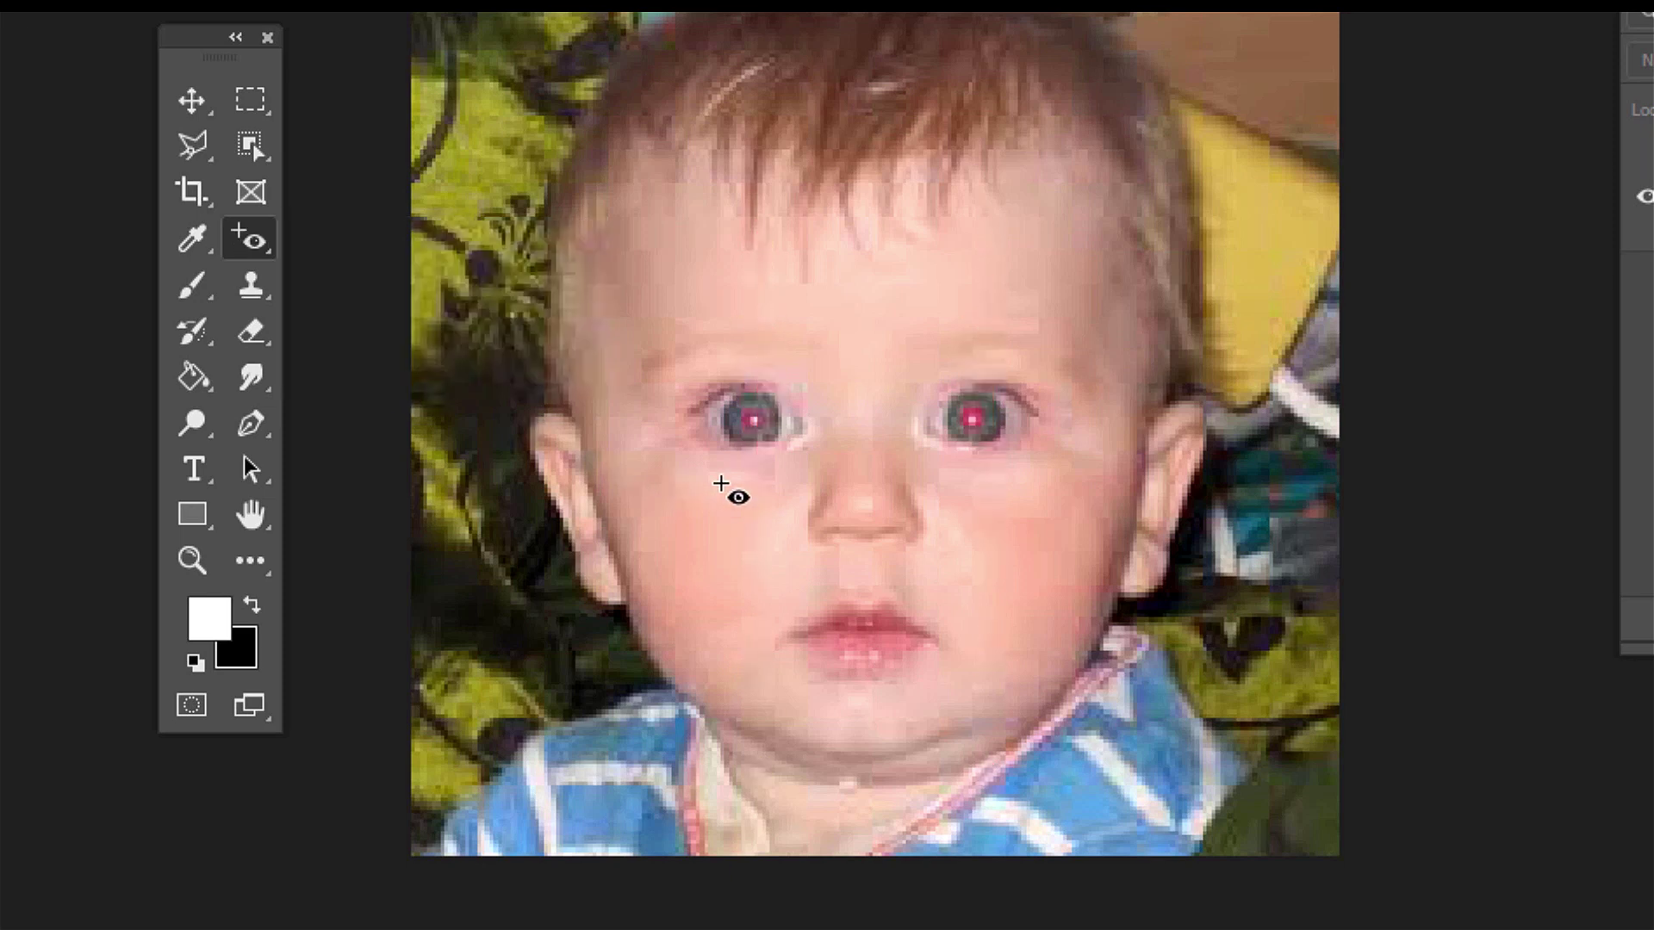
{"action": "left_click", "coordinate": [794, 465]}
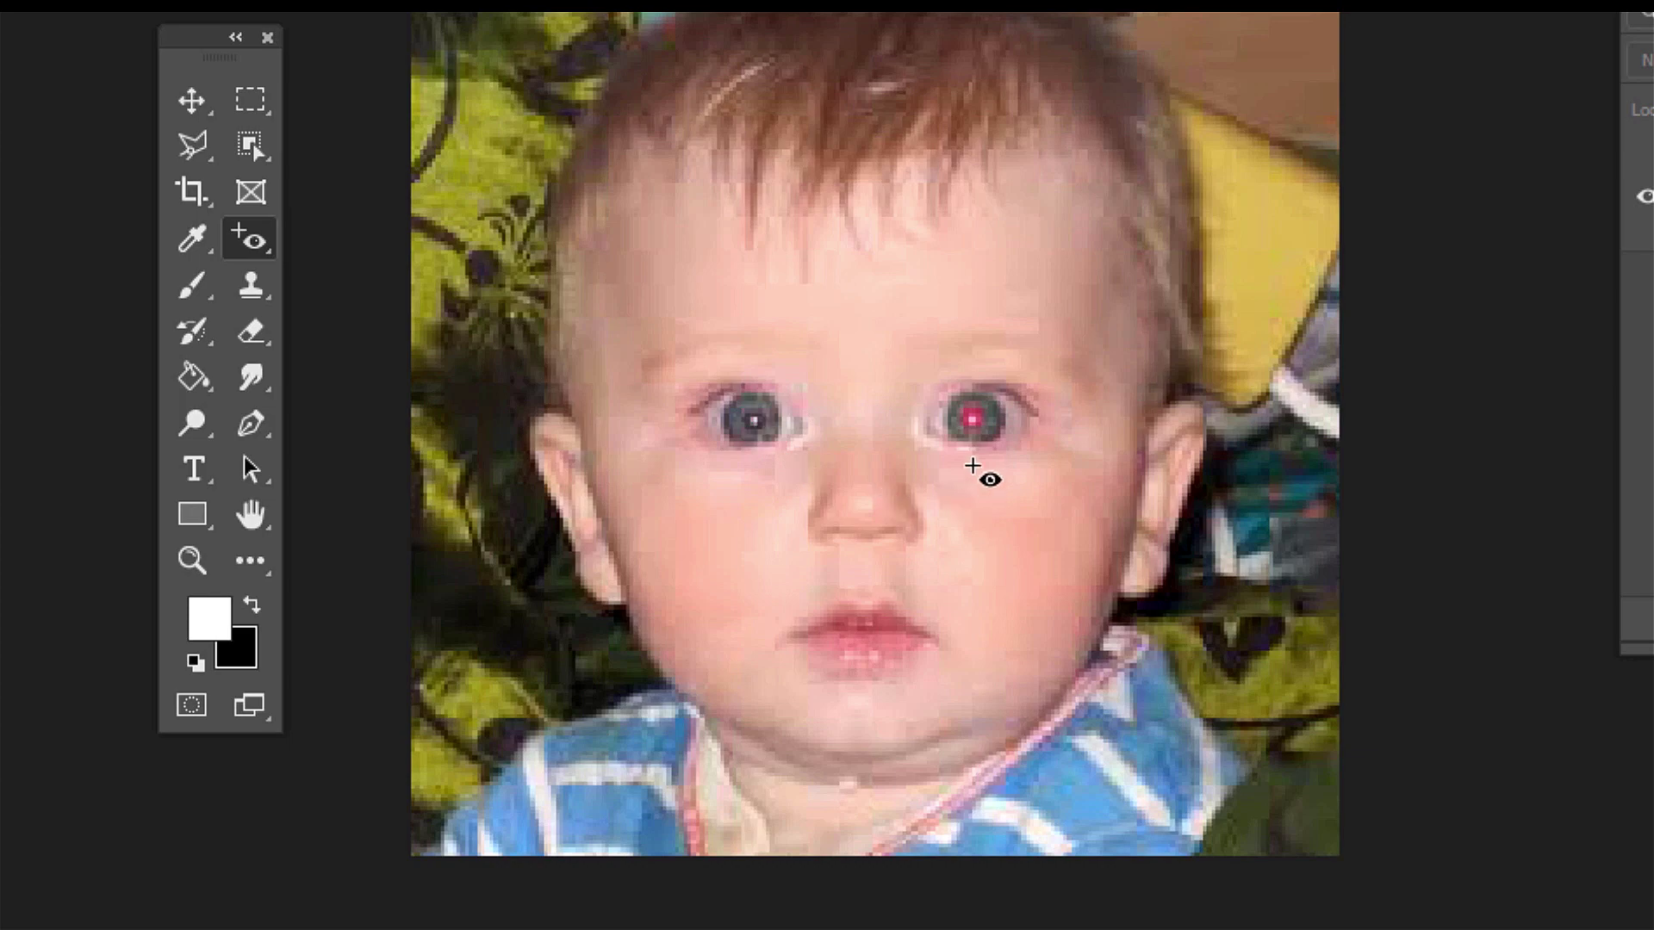
{"action": "left_click", "coordinate": [971, 419]}
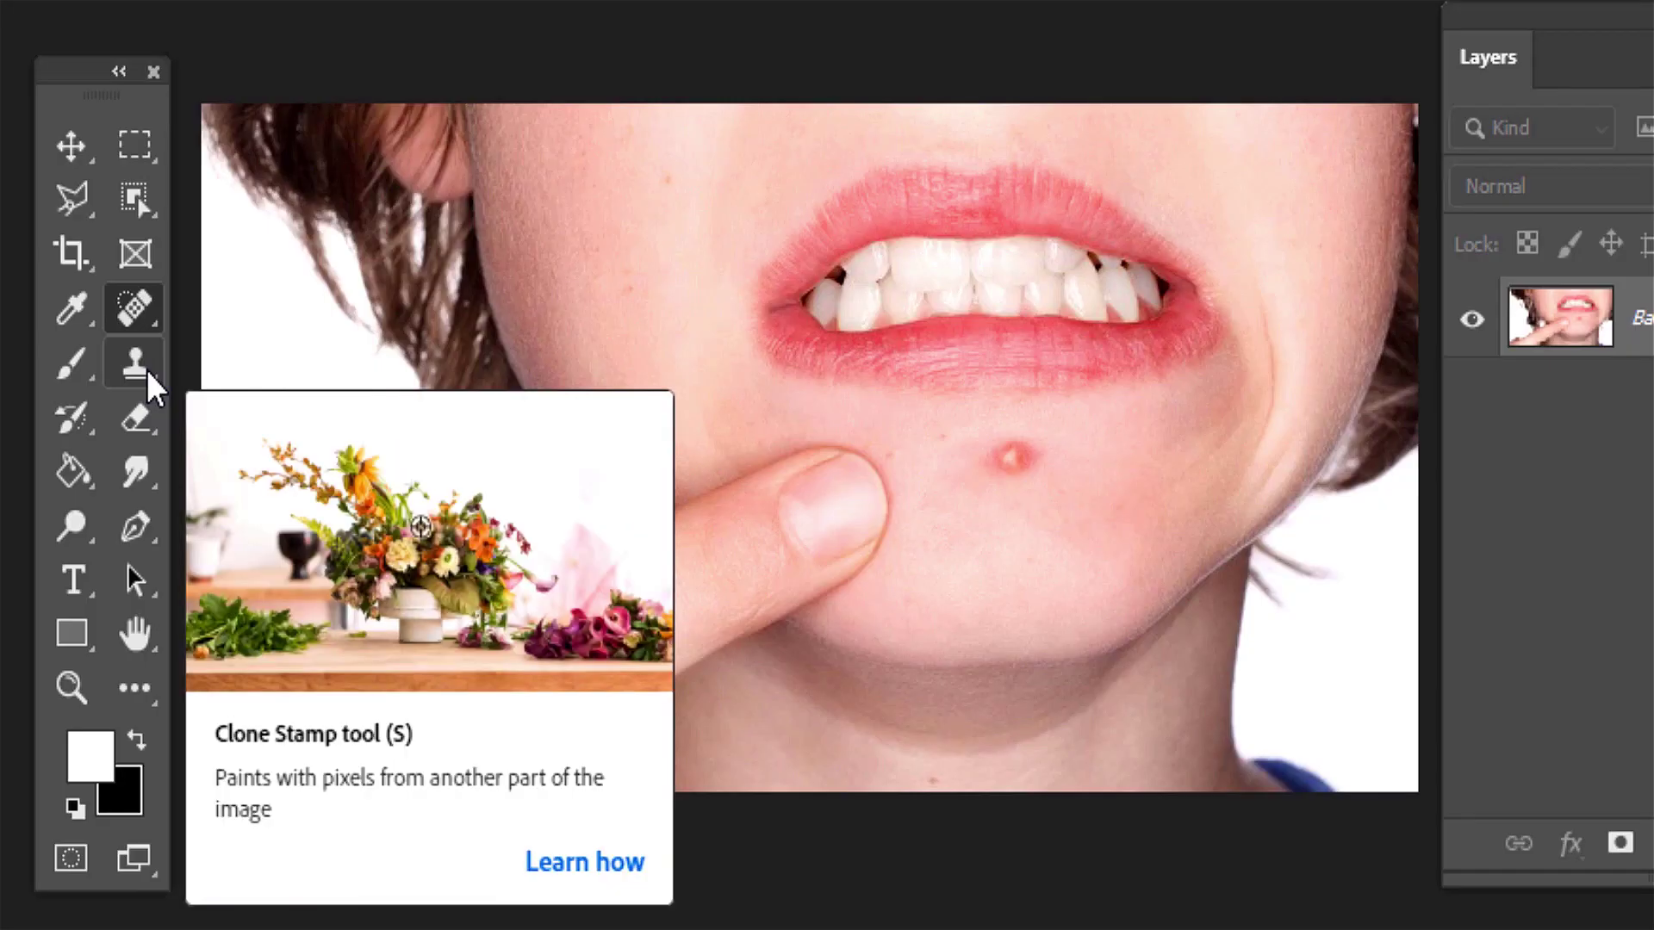
Sample clean skin beside the chin pimple with the Clone Stamp Tool and clone it over the pimple.
{"action": "right_click", "coordinate": [142, 372]}
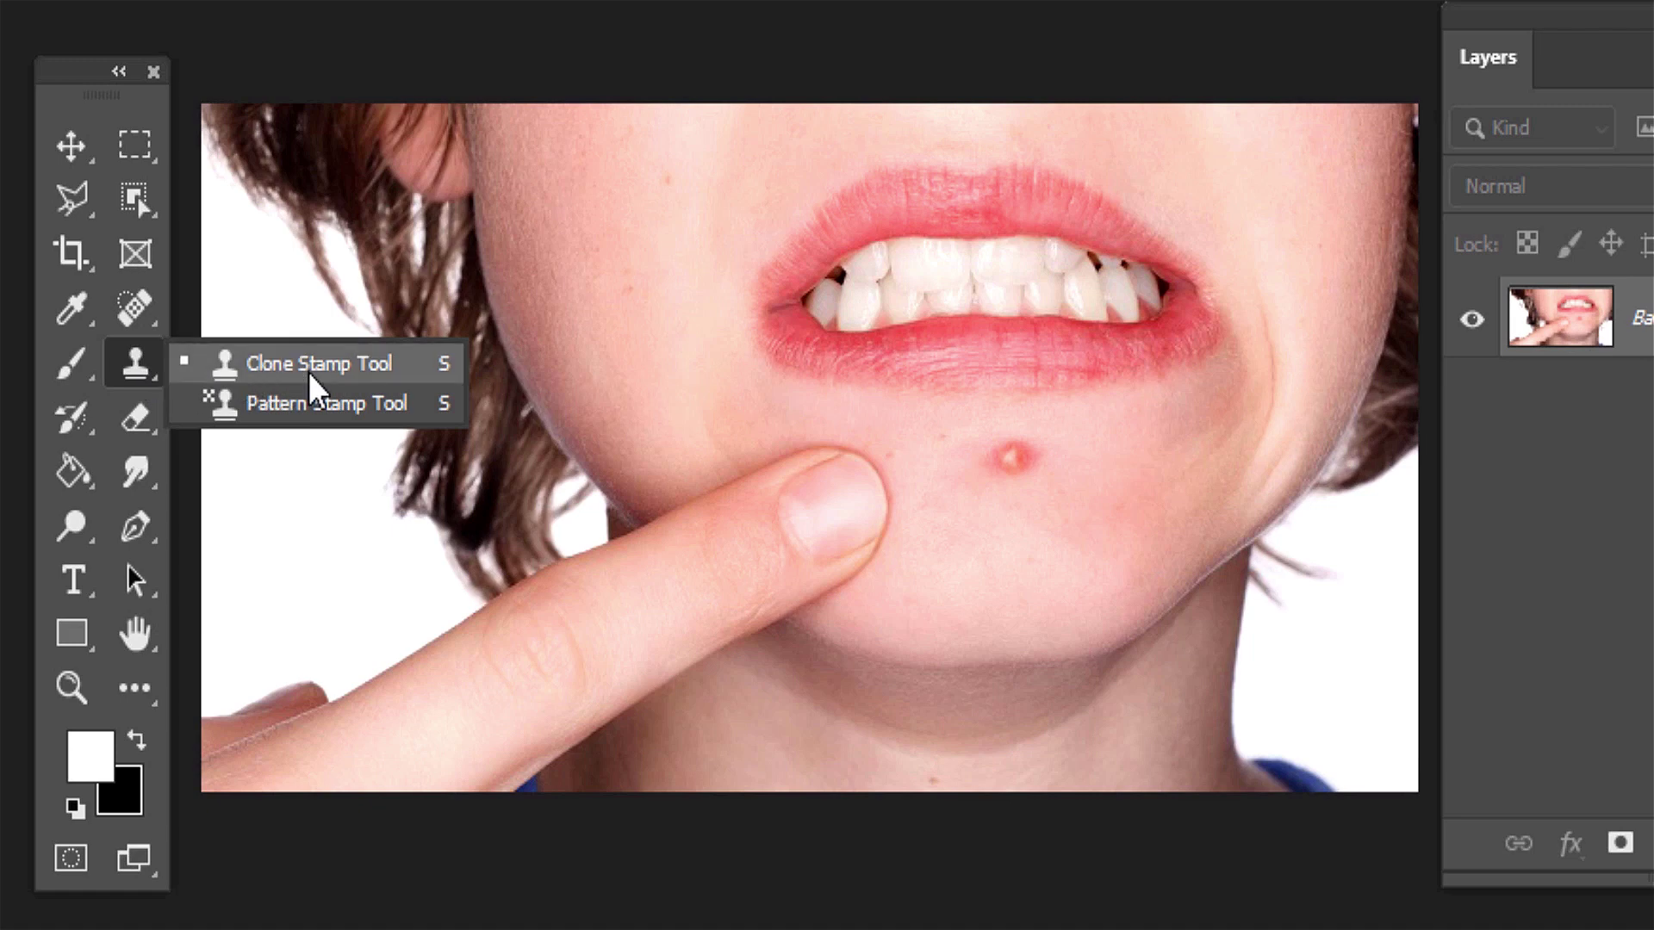
{"action": "left_click", "coordinate": [267, 381]}
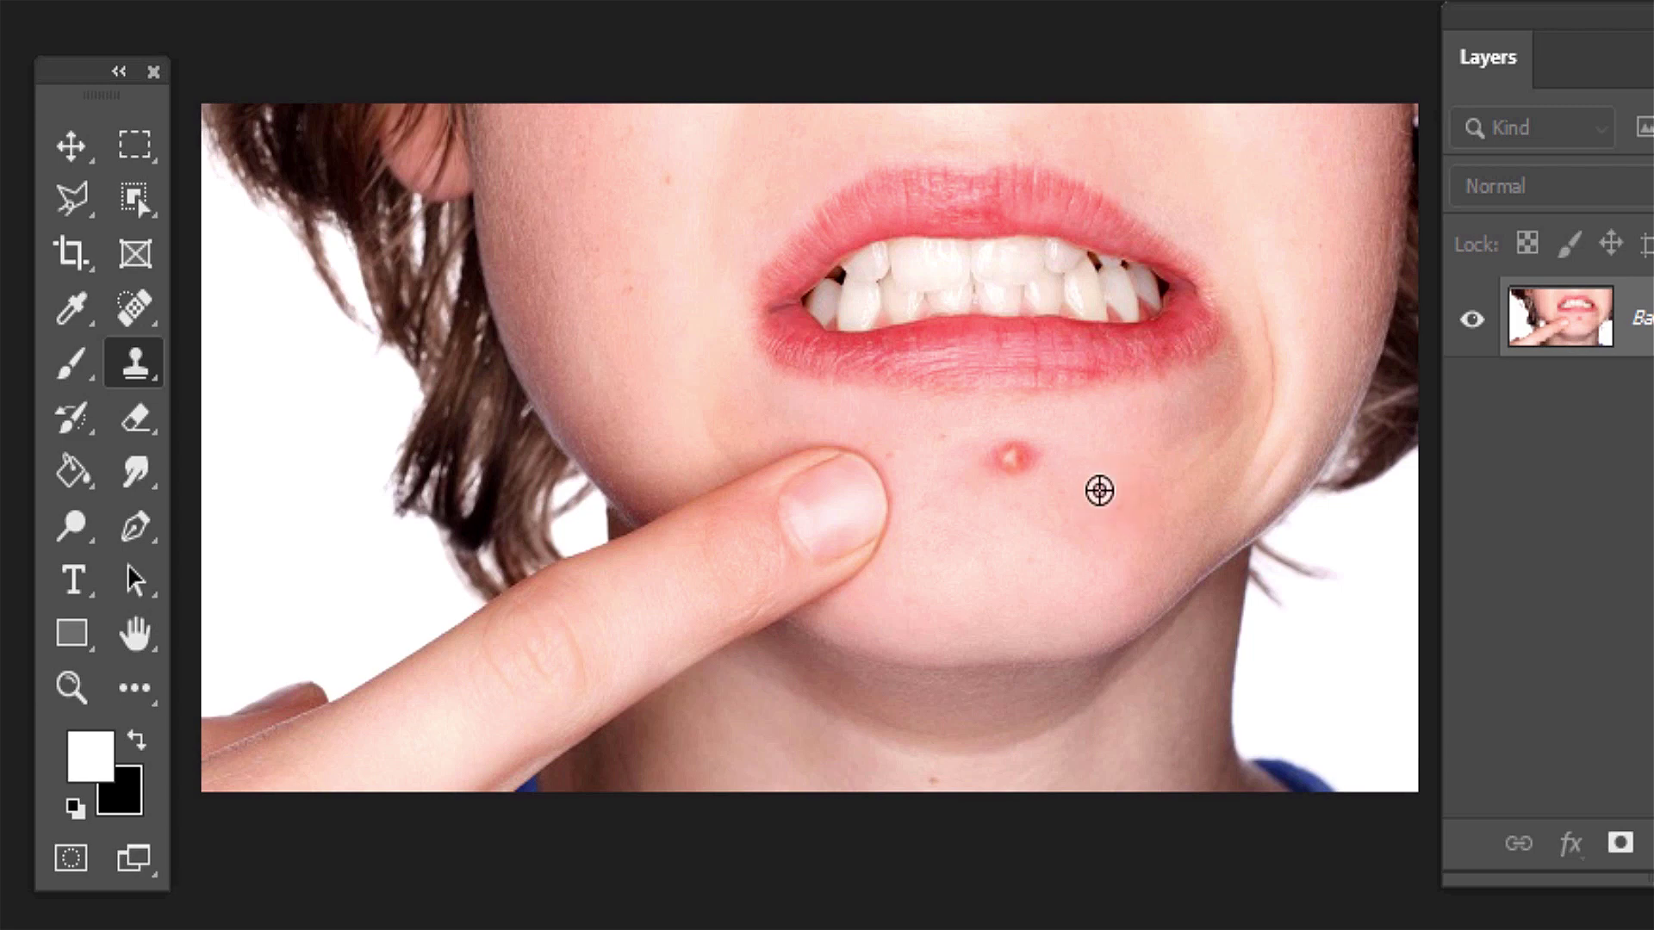
{"action": "left_click", "coordinate": [1100, 490], "text": "alt"}
{"action": "left_click", "coordinate": [1009, 461]}
{"action": "left_click", "coordinate": [1016, 459]}
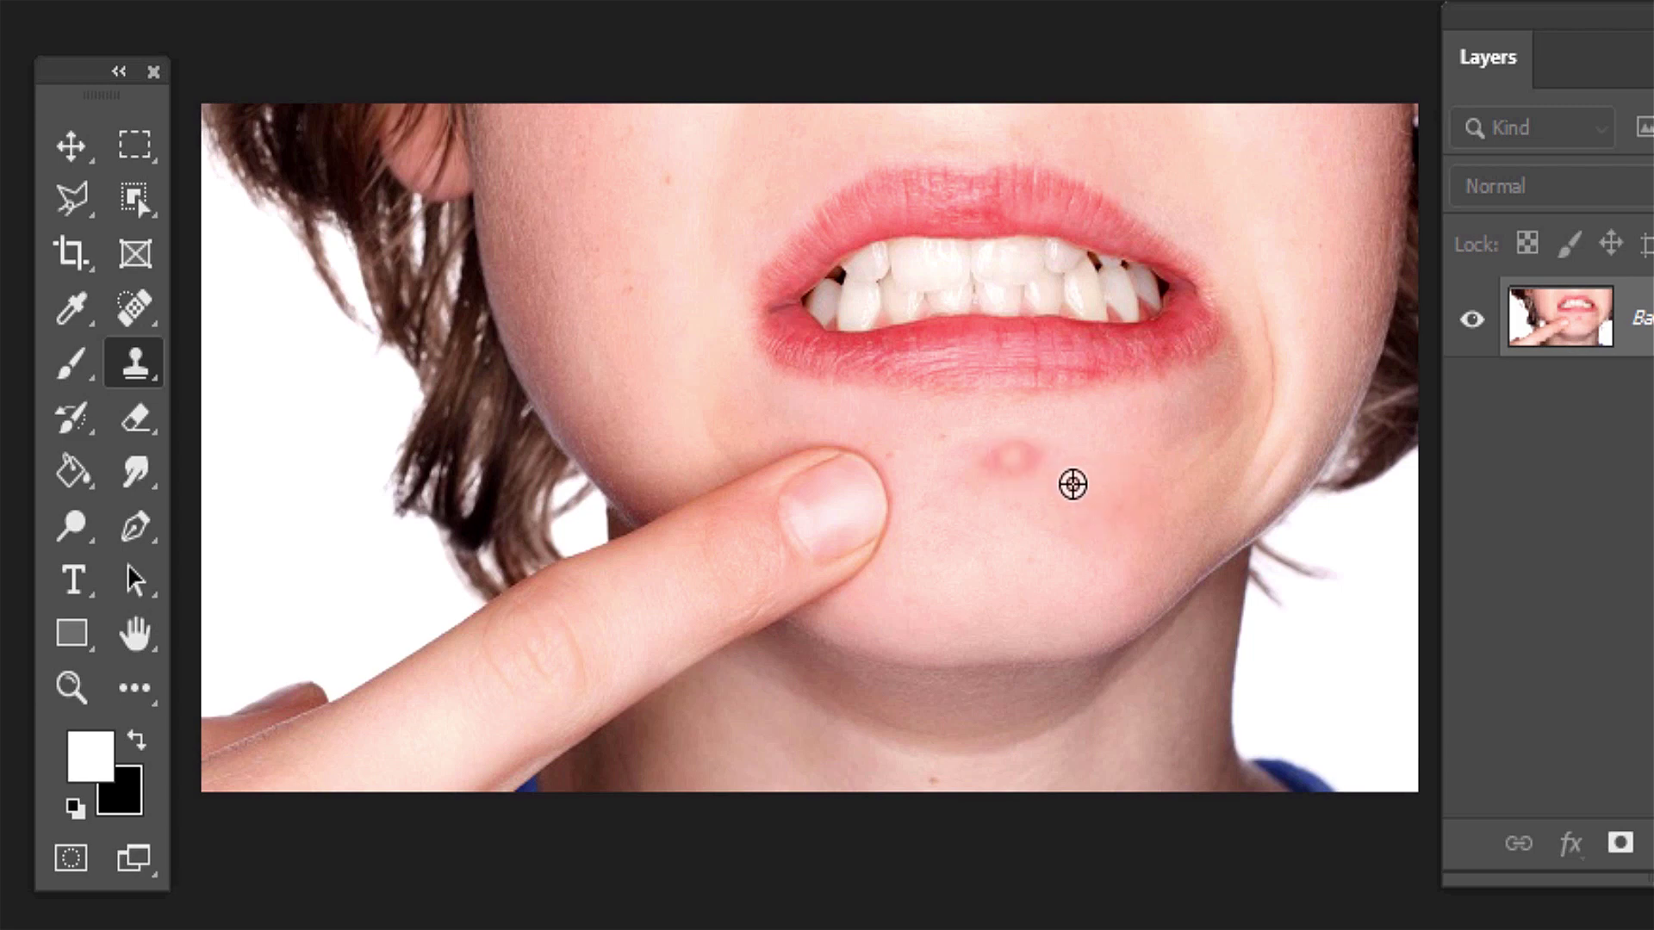
{"action": "left_click", "coordinate": [1071, 478], "text": "alt"}
{"action": "left_click", "coordinate": [1012, 461]}
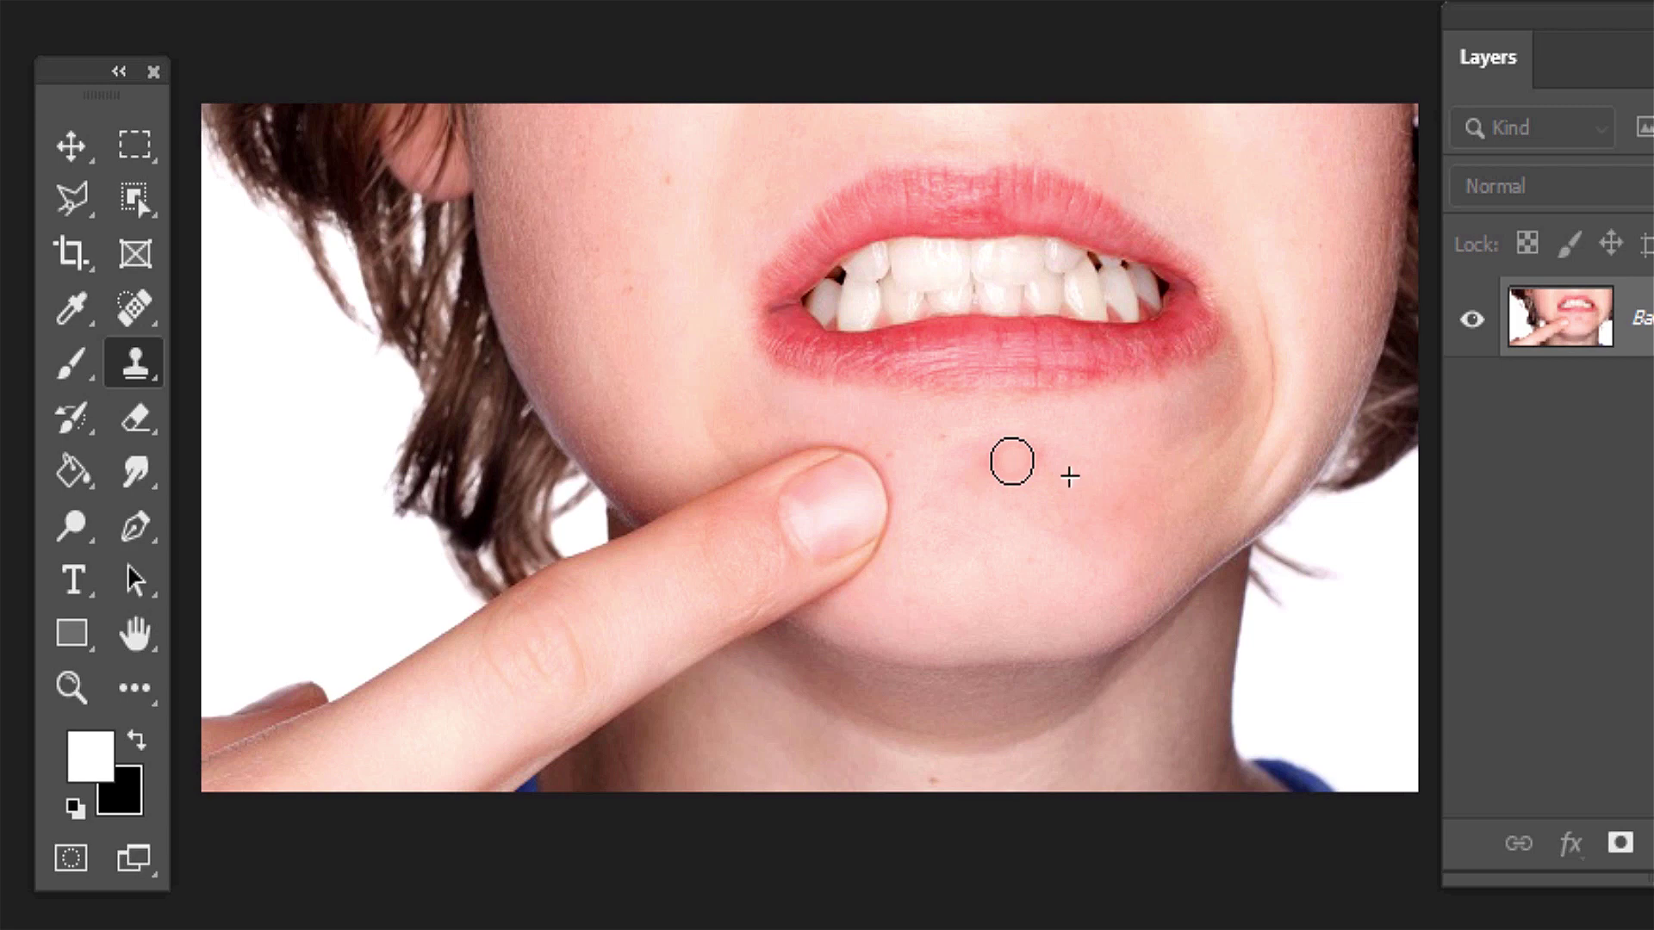
Resample nearby chin skin with the Clone Stamp and blend the remaining traces around the pimple area.
{"action": "left_click", "coordinate": [1085, 501], "text": "alt"}
{"action": "left_click", "coordinate": [1021, 456]}
{"action": "left_click", "coordinate": [1068, 499], "text": "alt"}
{"action": "left_click", "coordinate": [1004, 466]}
{"action": "left_click", "coordinate": [1034, 458]}
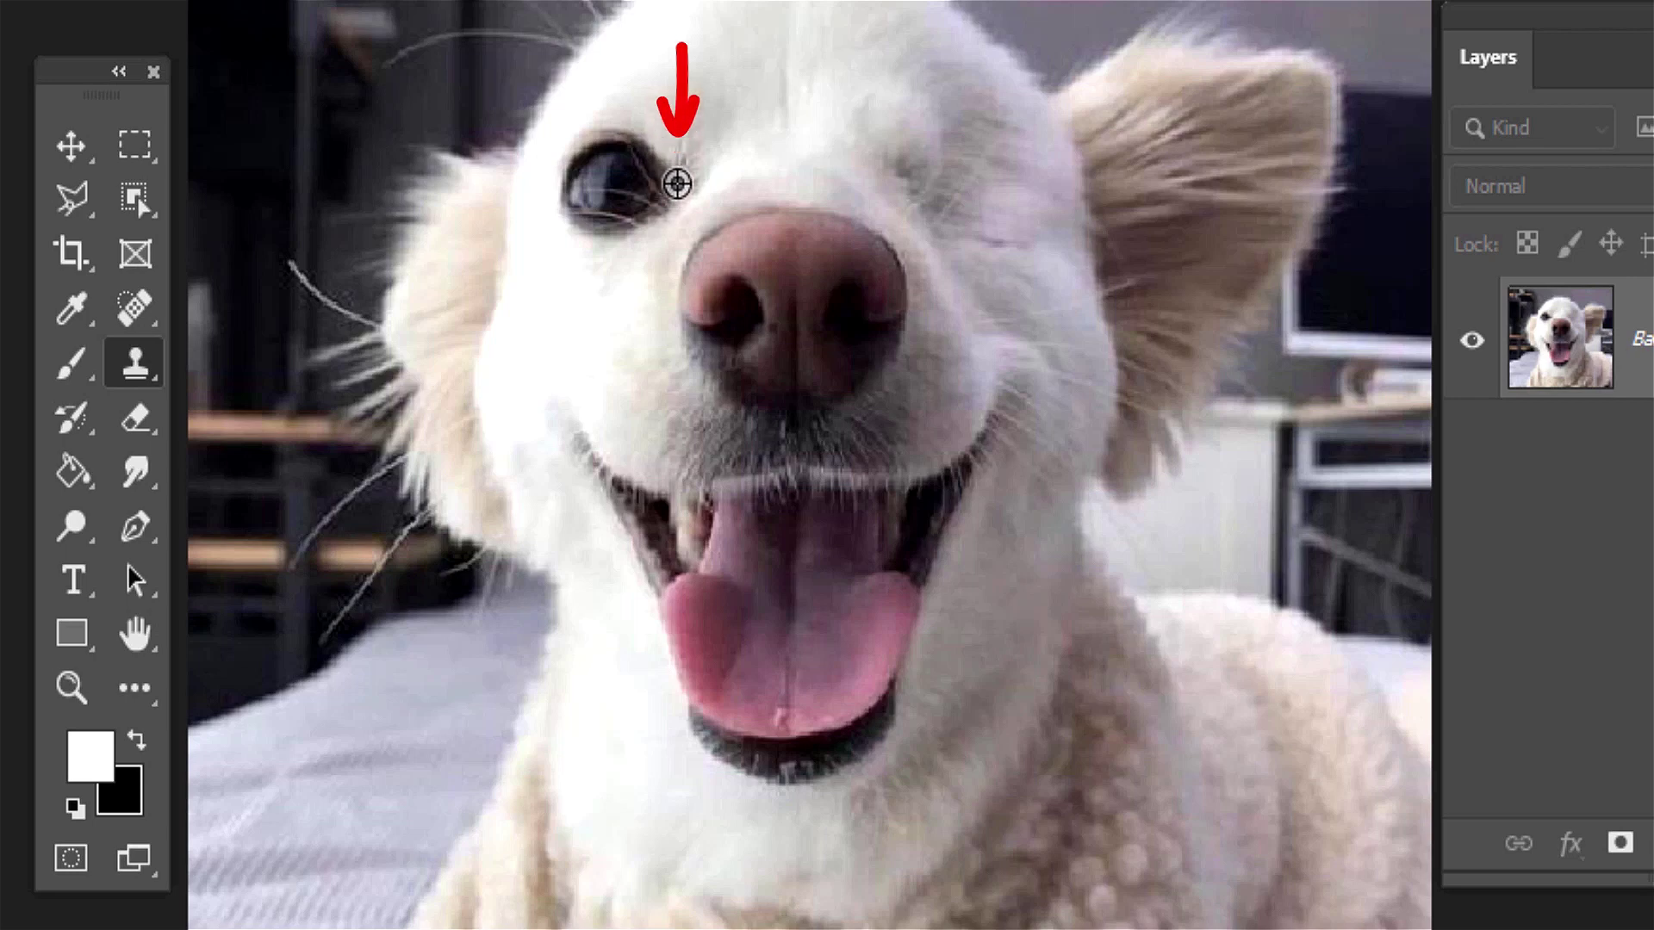
Try to clone the dog's eye onto the eyeless side of its face, sampling from the inner eye corner.
{"action": "left_click", "coordinate": [677, 184], "text": "alt"}
{"action": "mouse_move", "coordinate": [989, 182]}
{"action": "left_mouse_down"}
{"action": "mouse_move", "coordinate": [902, 161]}
{"action": "mouse_move", "coordinate": [922, 195]}
{"action": "mouse_move", "coordinate": [897, 178]}
{"action": "mouse_move", "coordinate": [976, 214]}
{"action": "mouse_move", "coordinate": [905, 189]}
{"action": "mouse_move", "coordinate": [972, 193]}
{"action": "mouse_move", "coordinate": [919, 214]}
{"action": "mouse_move", "coordinate": [983, 200]}
{"action": "left_mouse_up"}
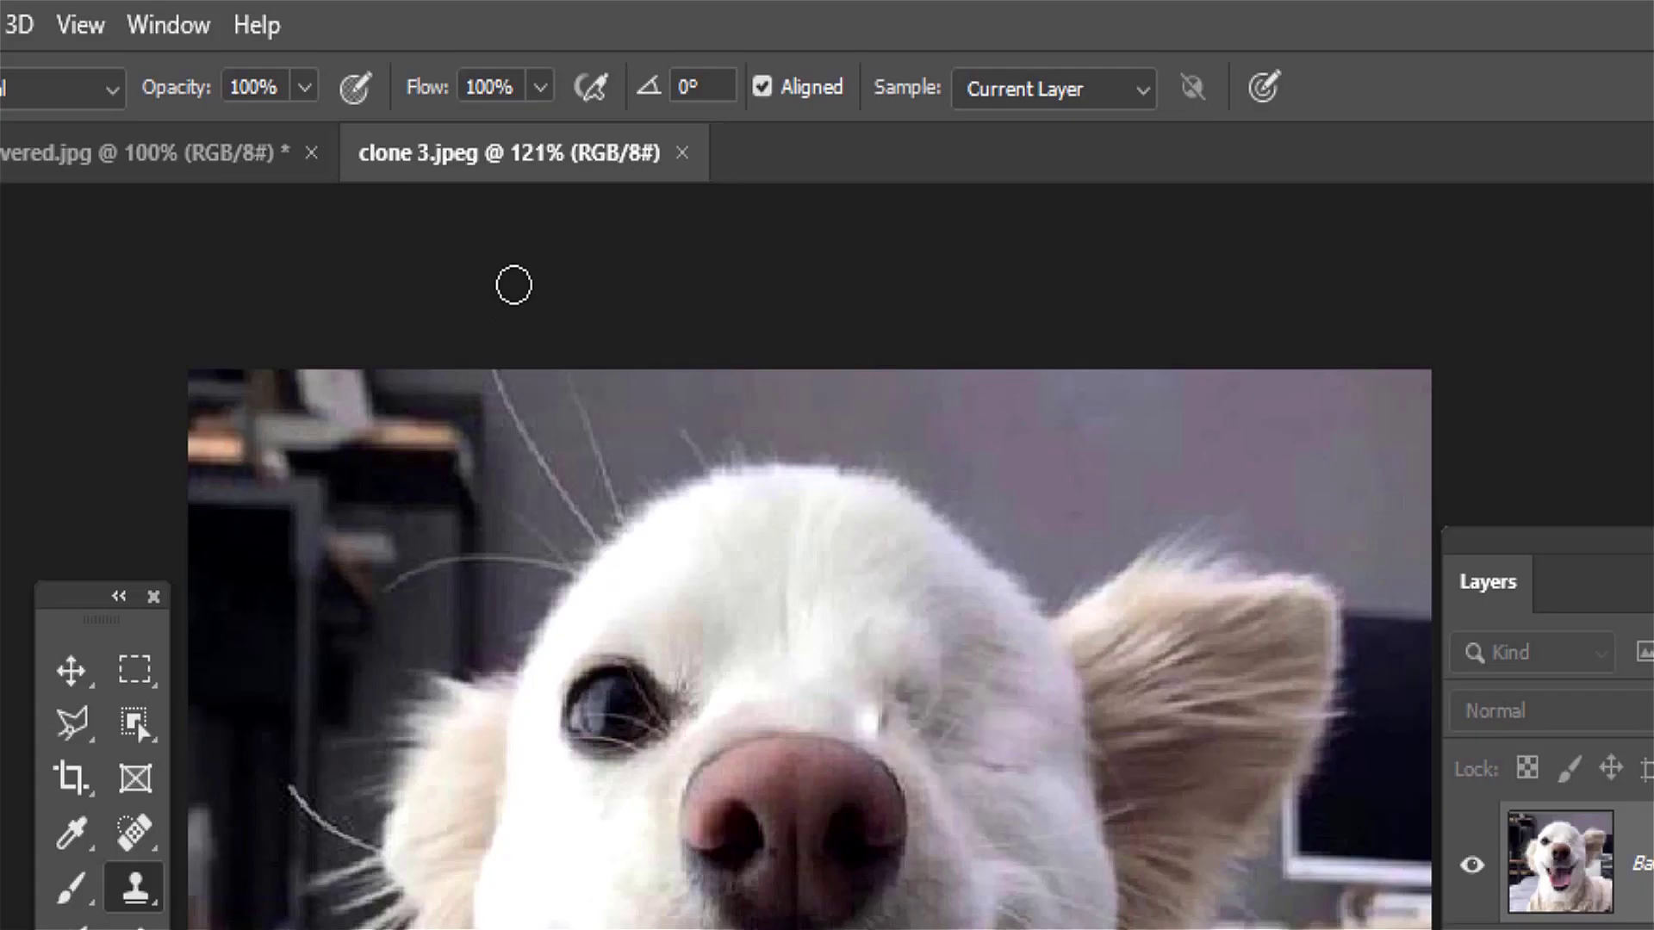
Flip the clone source horizontally in the Clone Source settings and clone the dog's eye onto the eyeless side of its face.
{"action": "left_click", "coordinate": [168, 26]}
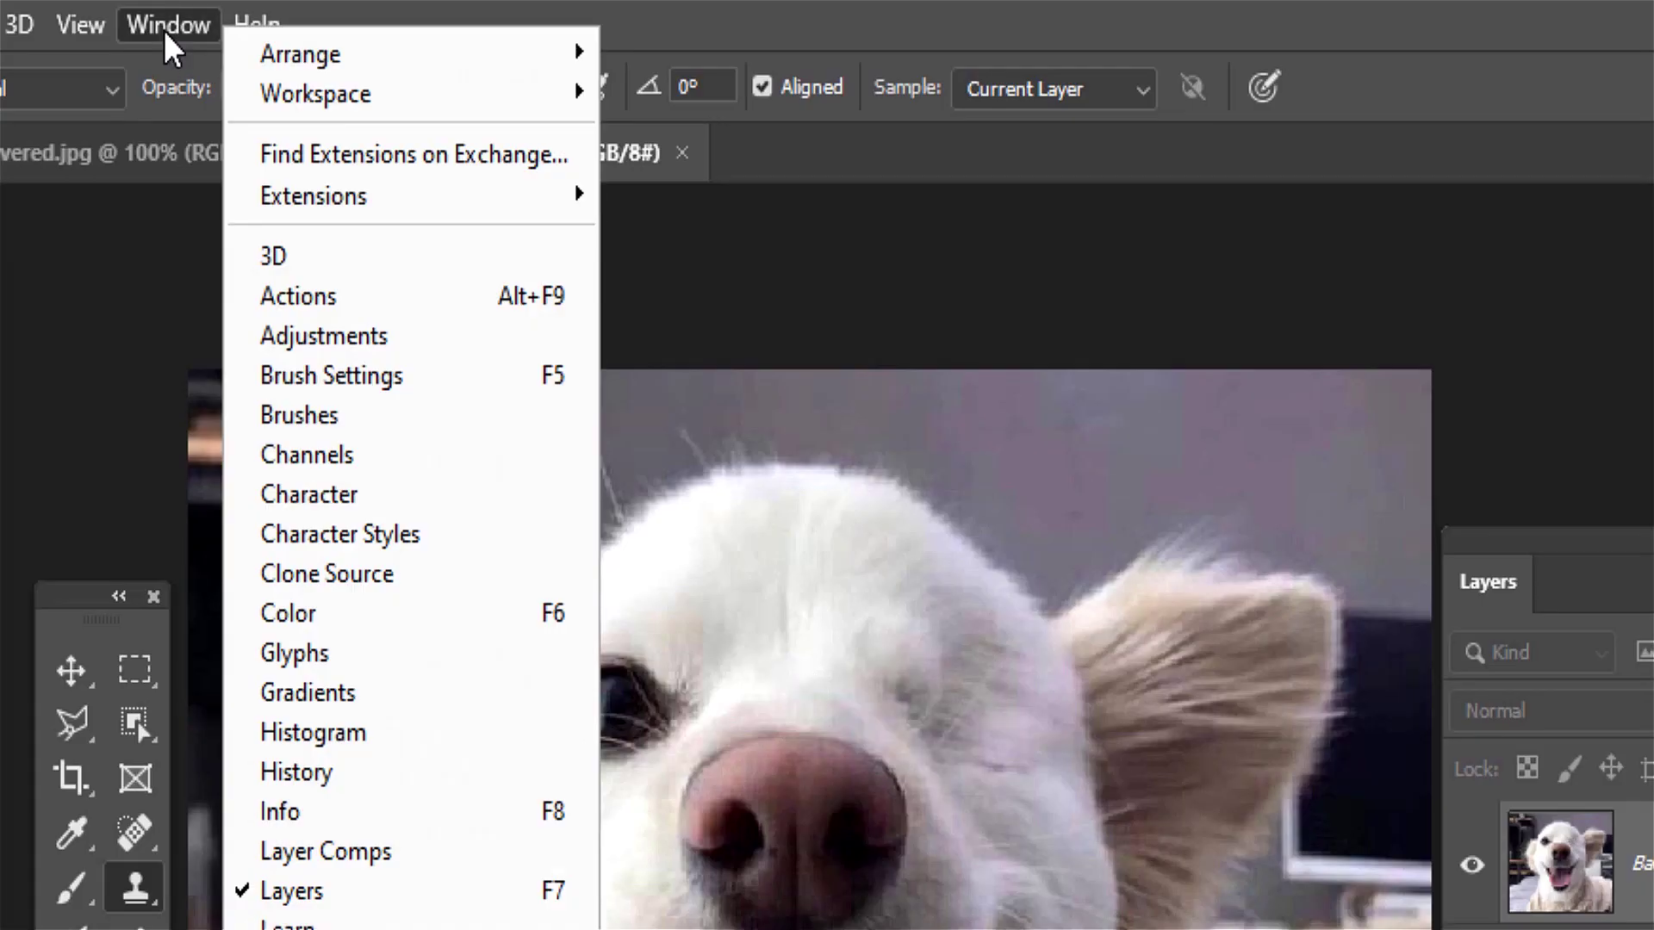
{"action": "left_click", "coordinate": [465, 574]}
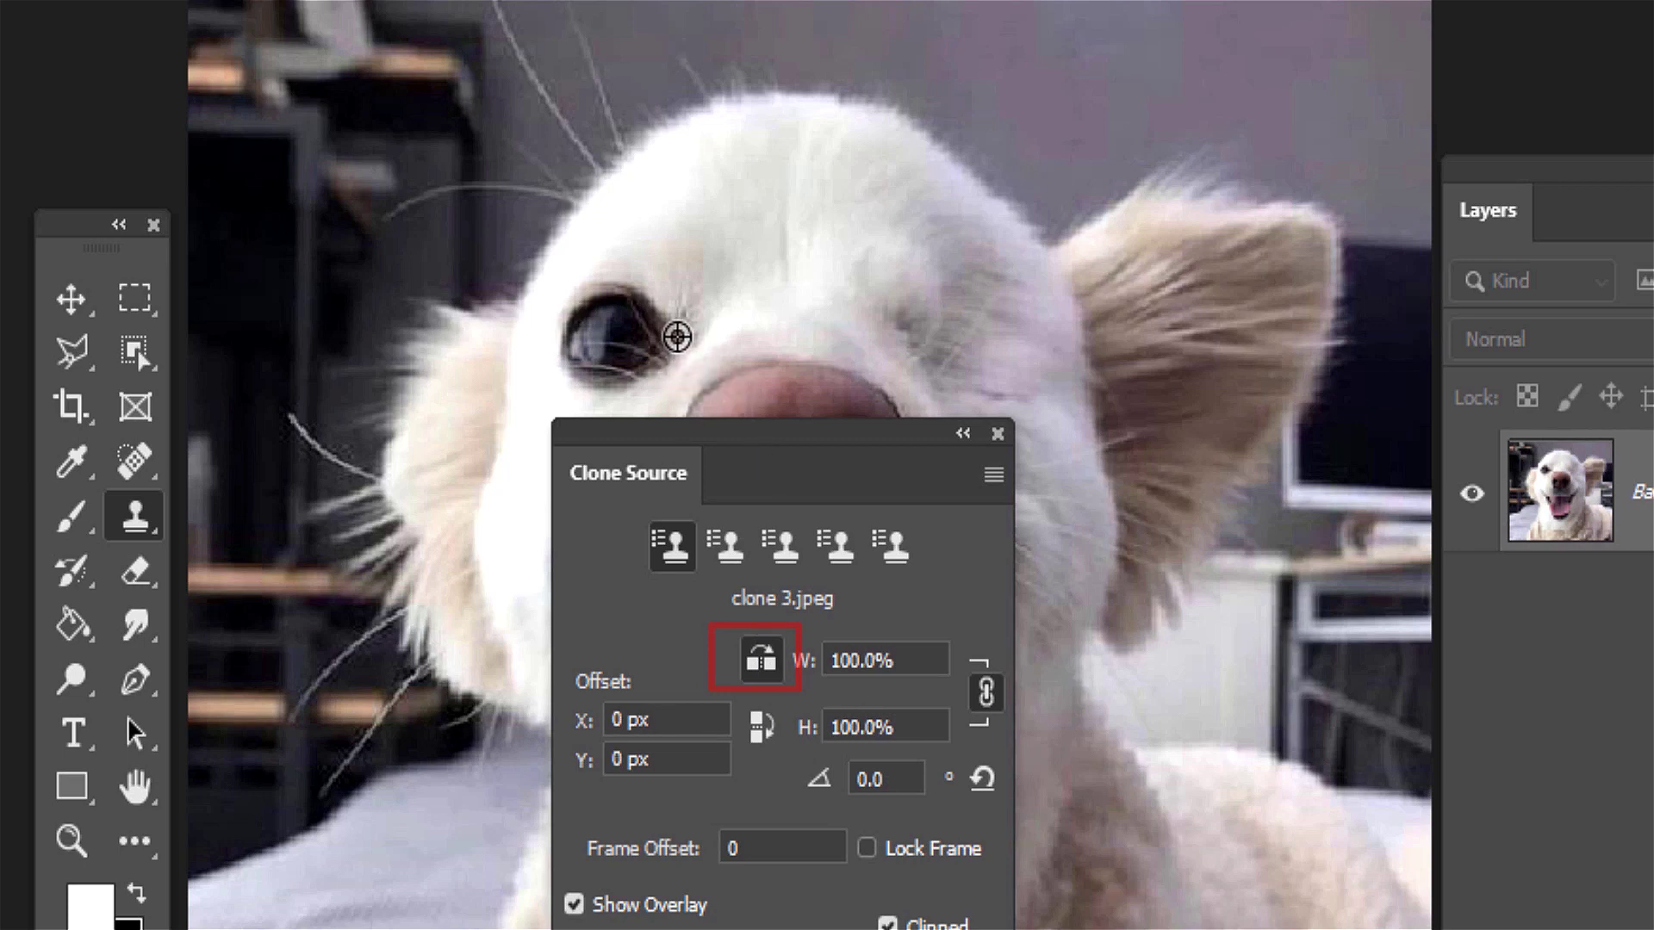
{"action": "left_click_drag", "start_coordinate": [885, 336], "coordinate": [970, 331]}
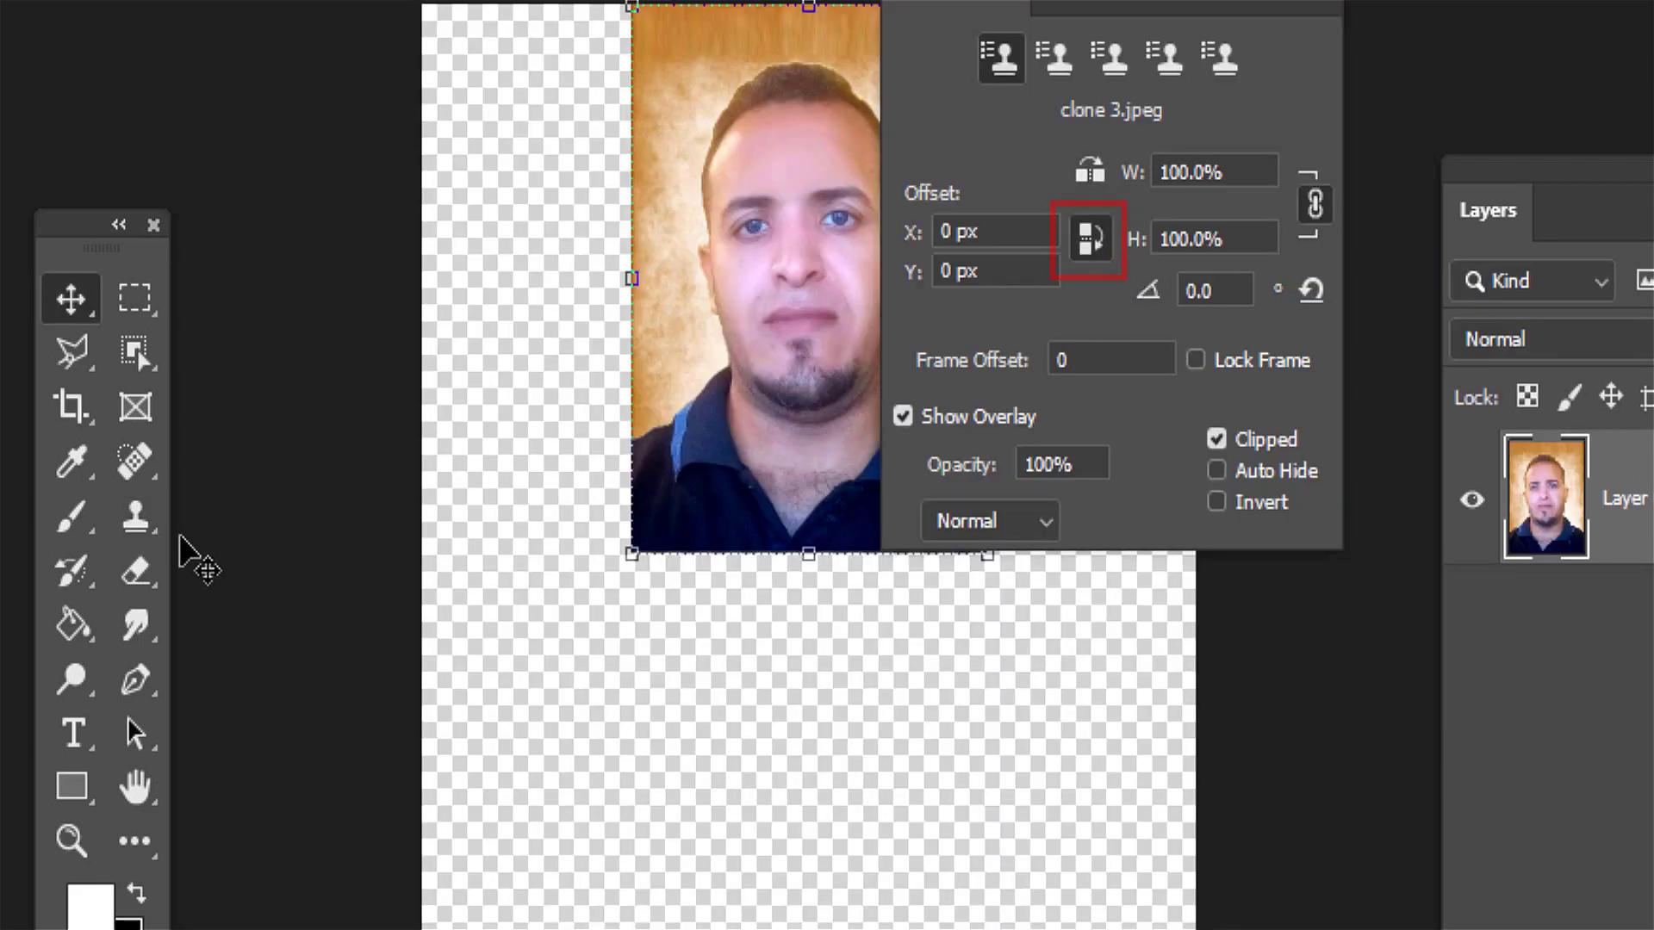
With the clone source flipped vertically, sample the portrait's bottom edge with the Clone Stamp and paint its mirrored reflection onto the transparent area below.
{"action": "left_click", "coordinate": [136, 515]}
{"action": "left_click", "coordinate": [792, 87], "text": "alt"}
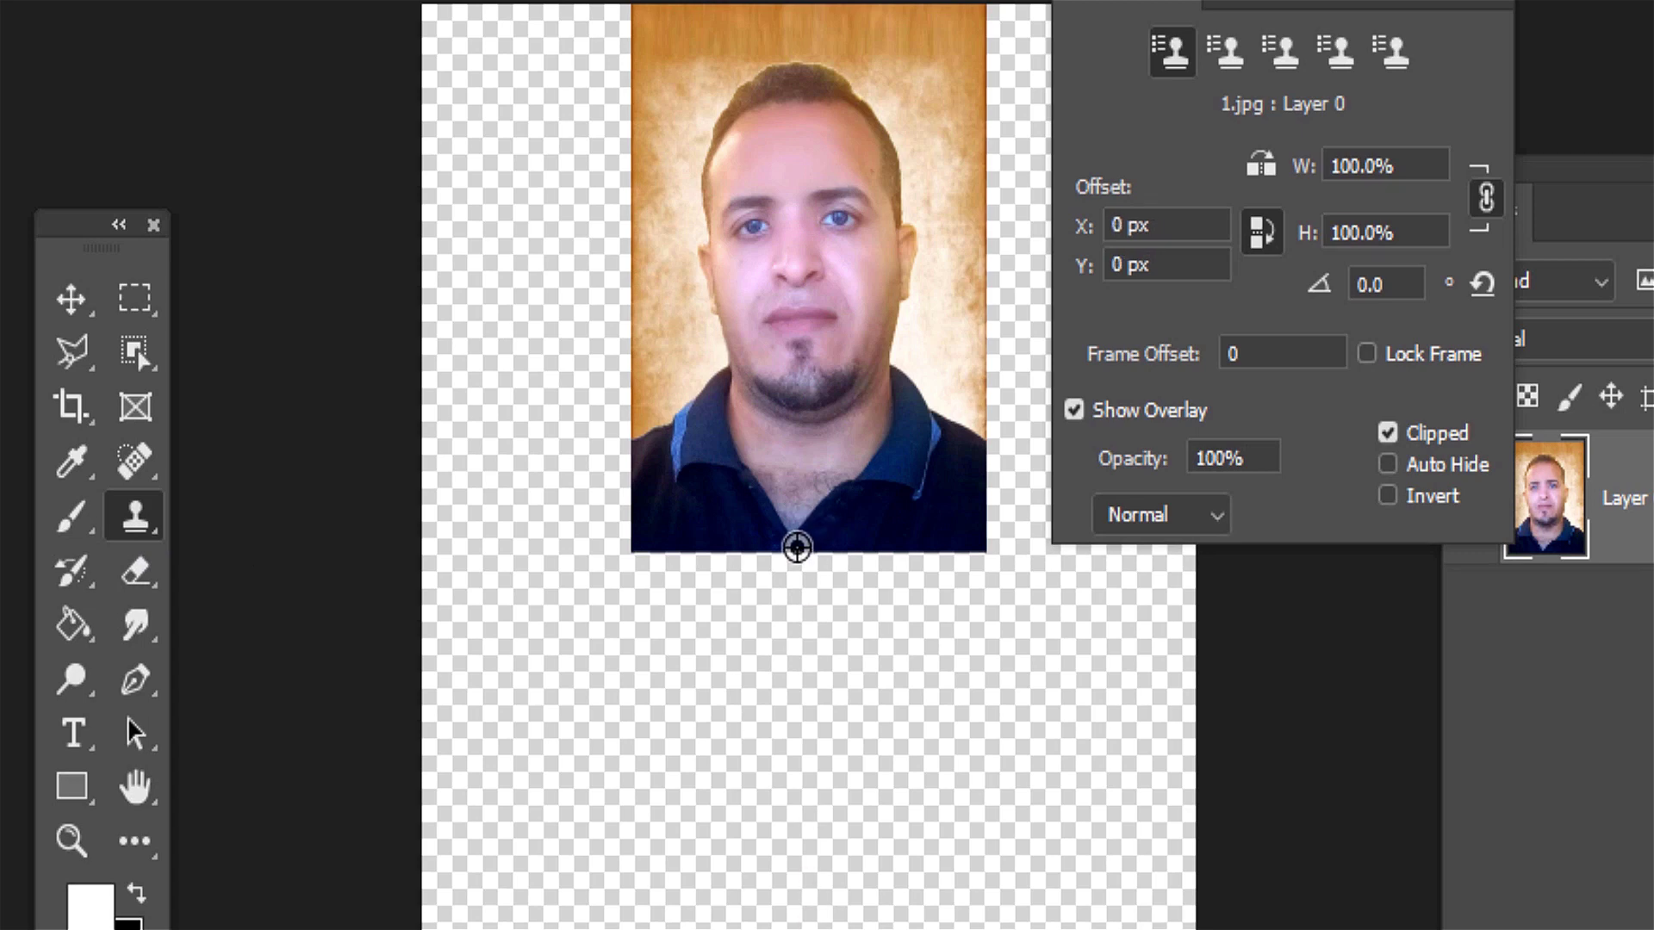
{"action": "mouse_move", "coordinate": [784, 560]}
{"action": "left_mouse_down"}
{"action": "mouse_move", "coordinate": [768, 701]}
{"action": "mouse_move", "coordinate": [795, 871]}
{"action": "left_mouse_up"}
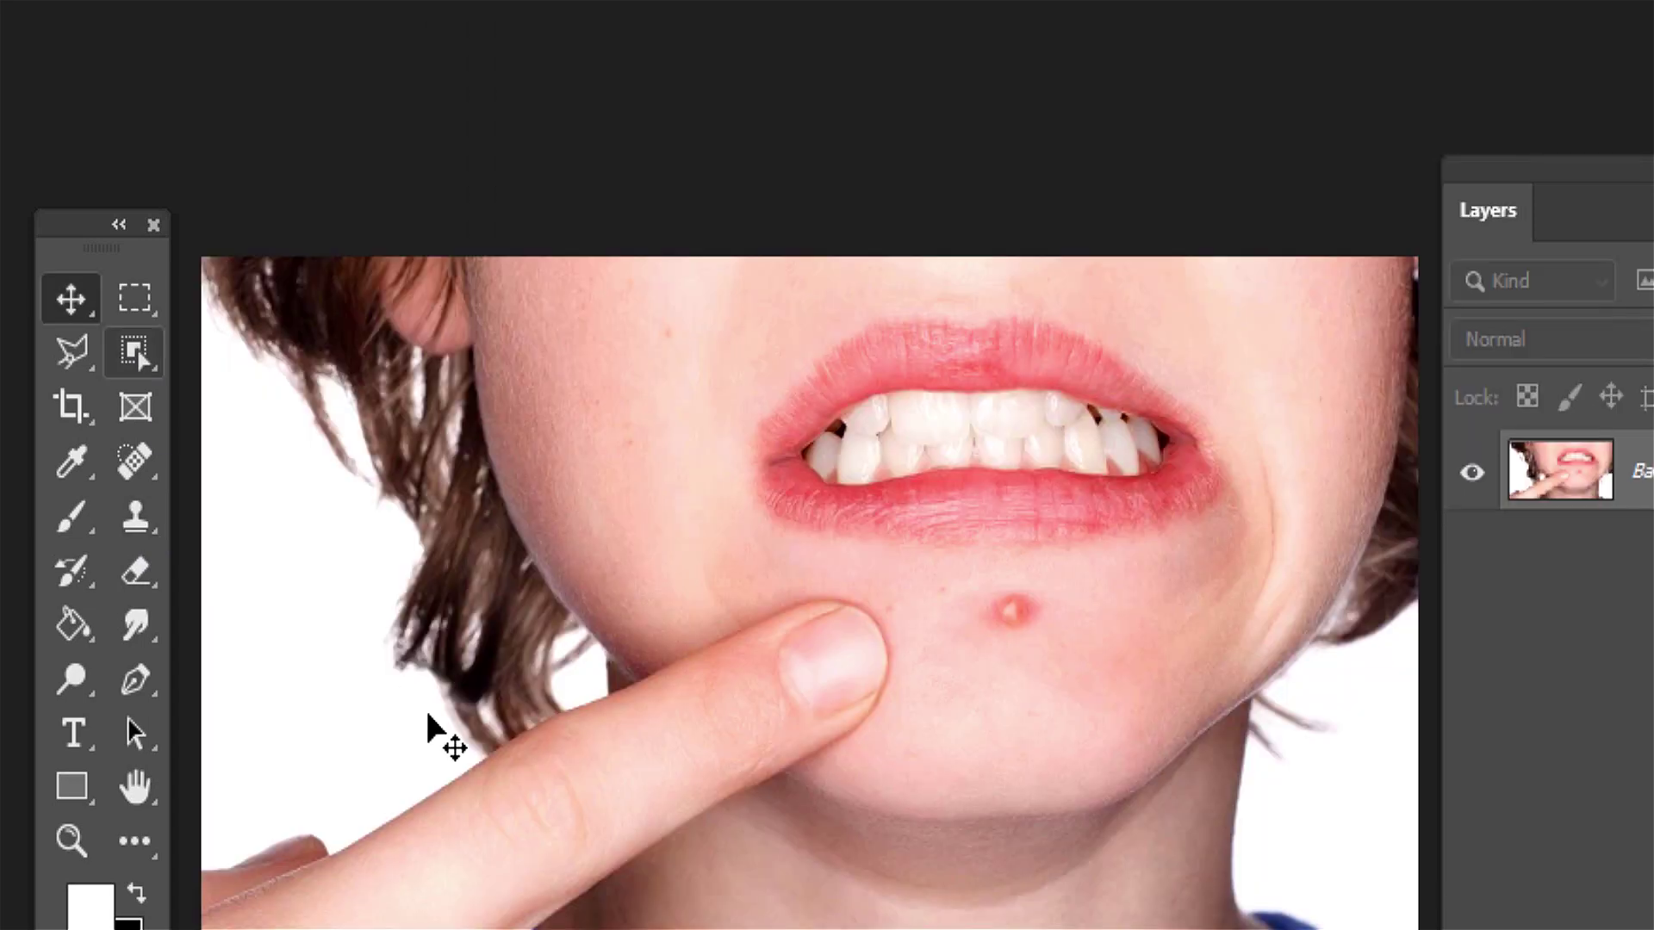
Adjust the Smudge Tool's strength and smudge nearby clean chin skin over the pimple.
{"action": "left_click", "coordinate": [152, 638]}
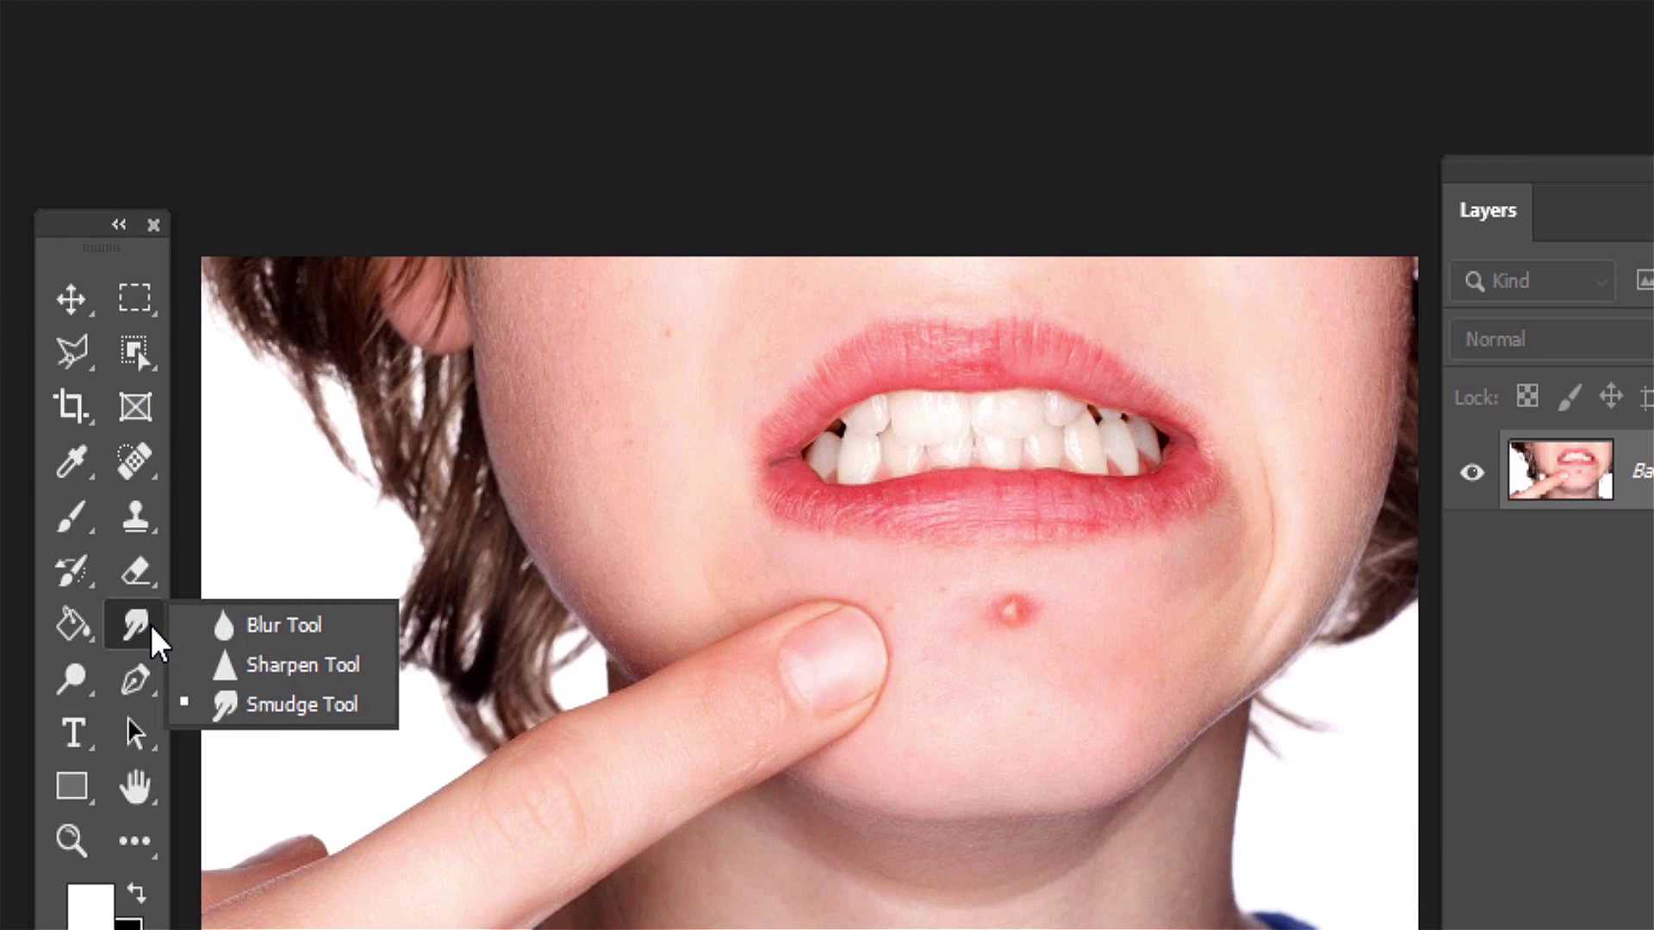
{"action": "left_click", "coordinate": [271, 707]}
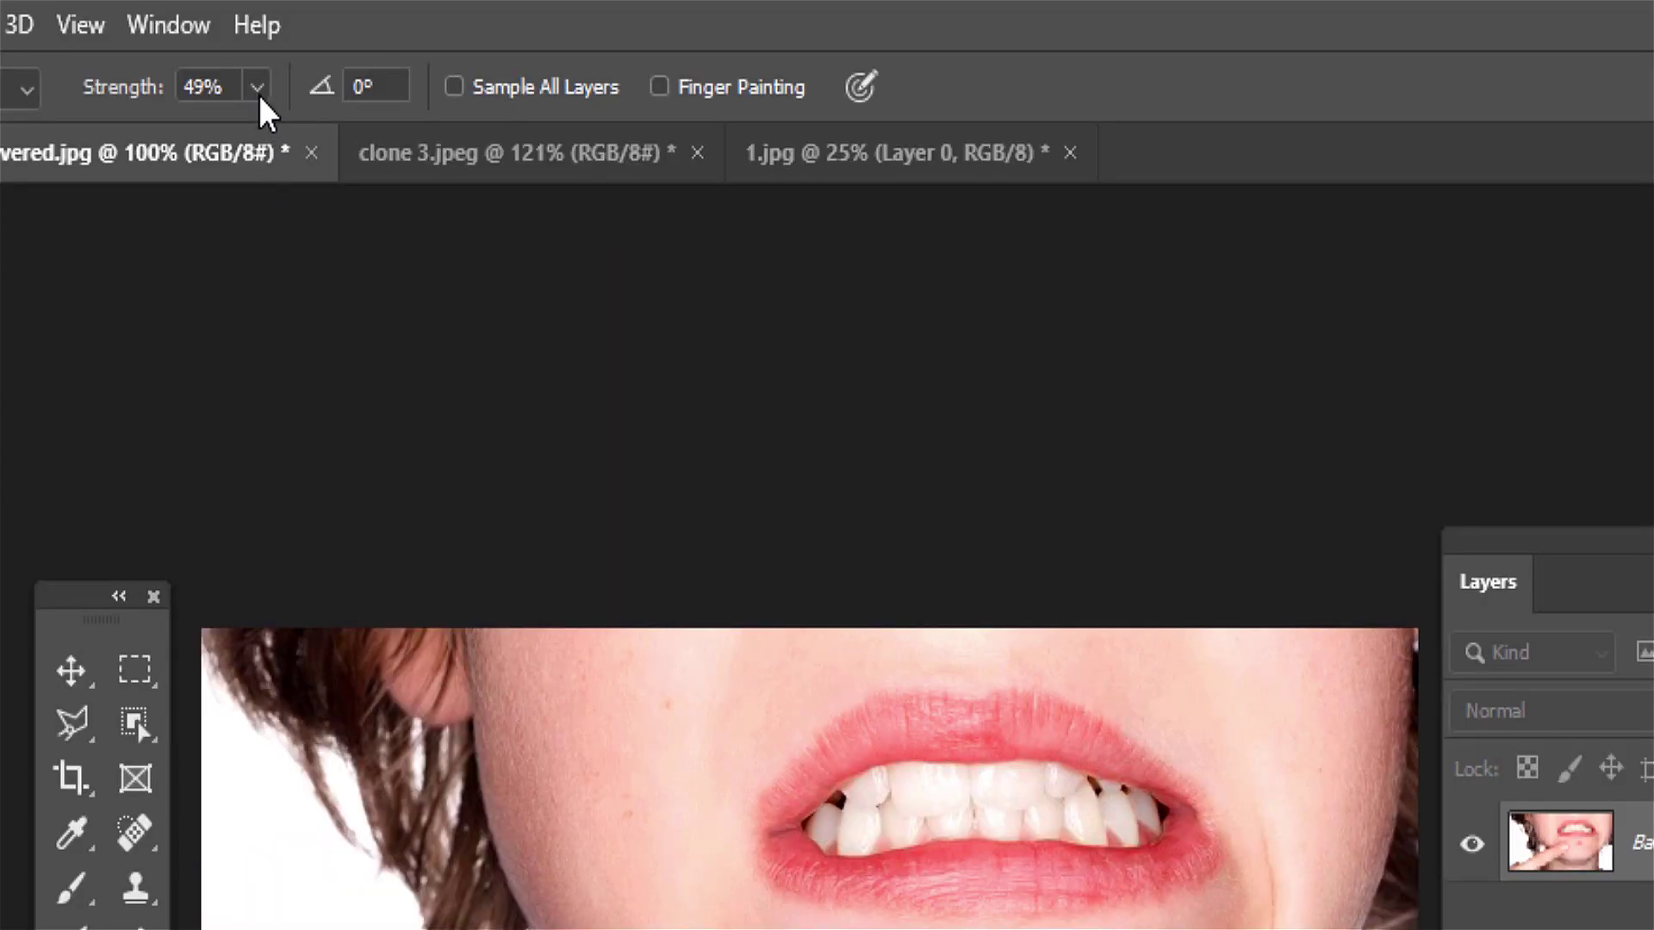
{"action": "left_click", "coordinate": [256, 87]}
{"action": "left_click_drag", "start_coordinate": [256, 148], "coordinate": [392, 148]}
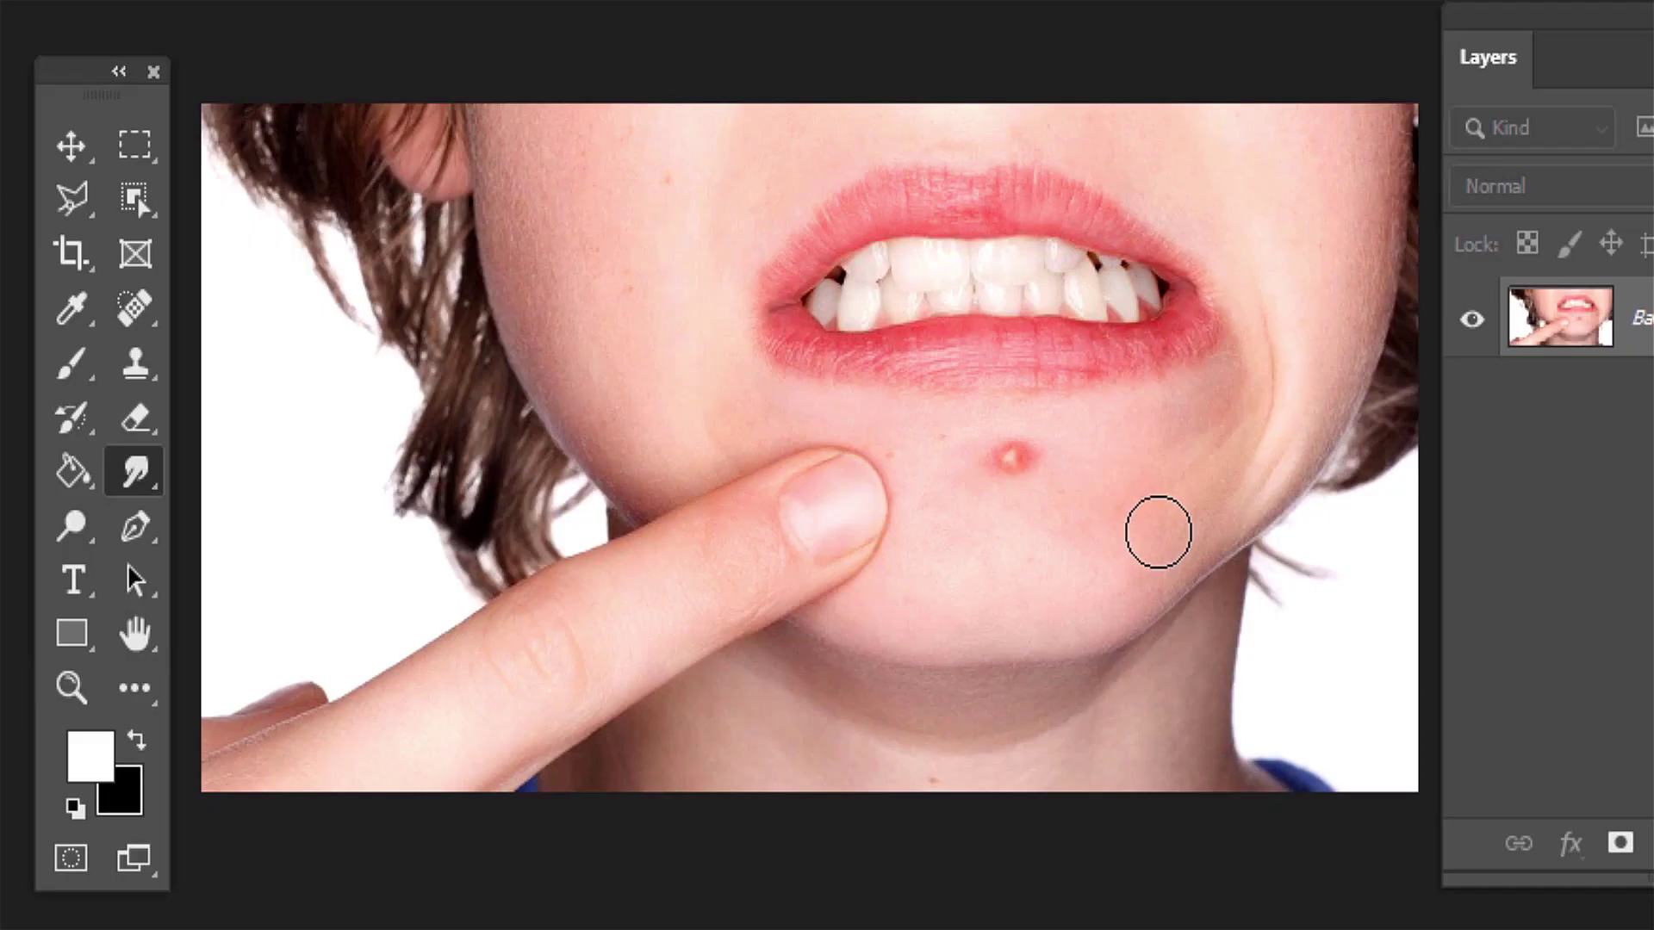
{"action": "left_click_drag", "start_coordinate": [1071, 481], "coordinate": [1005, 459]}
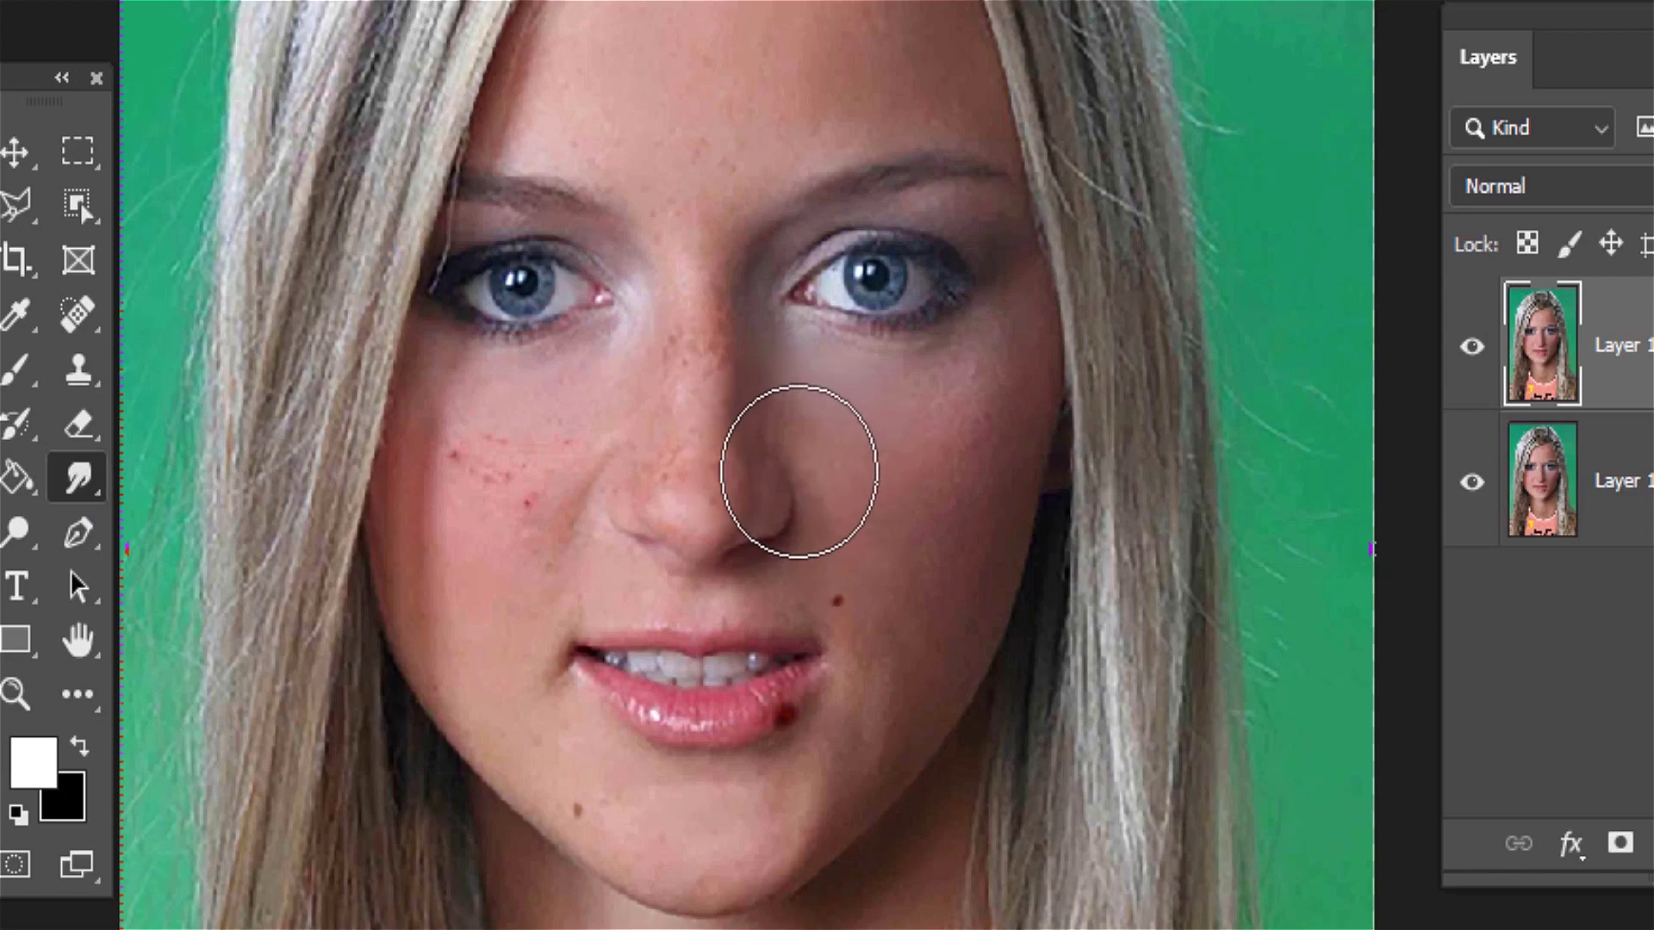
Smudge the freckles around the woman's nose and the red marks on her cheek on the top layer, reducing the brush size.
{"action": "left_click_drag", "start_coordinate": [798, 468], "coordinate": [768, 469]}
{"action": "left_click_drag", "start_coordinate": [569, 465], "coordinate": [619, 460]}
{"action": "key", "text": "["}
{"action": "key", "text": "["}
{"action": "key", "text": "["}
{"action": "key", "text": "["}
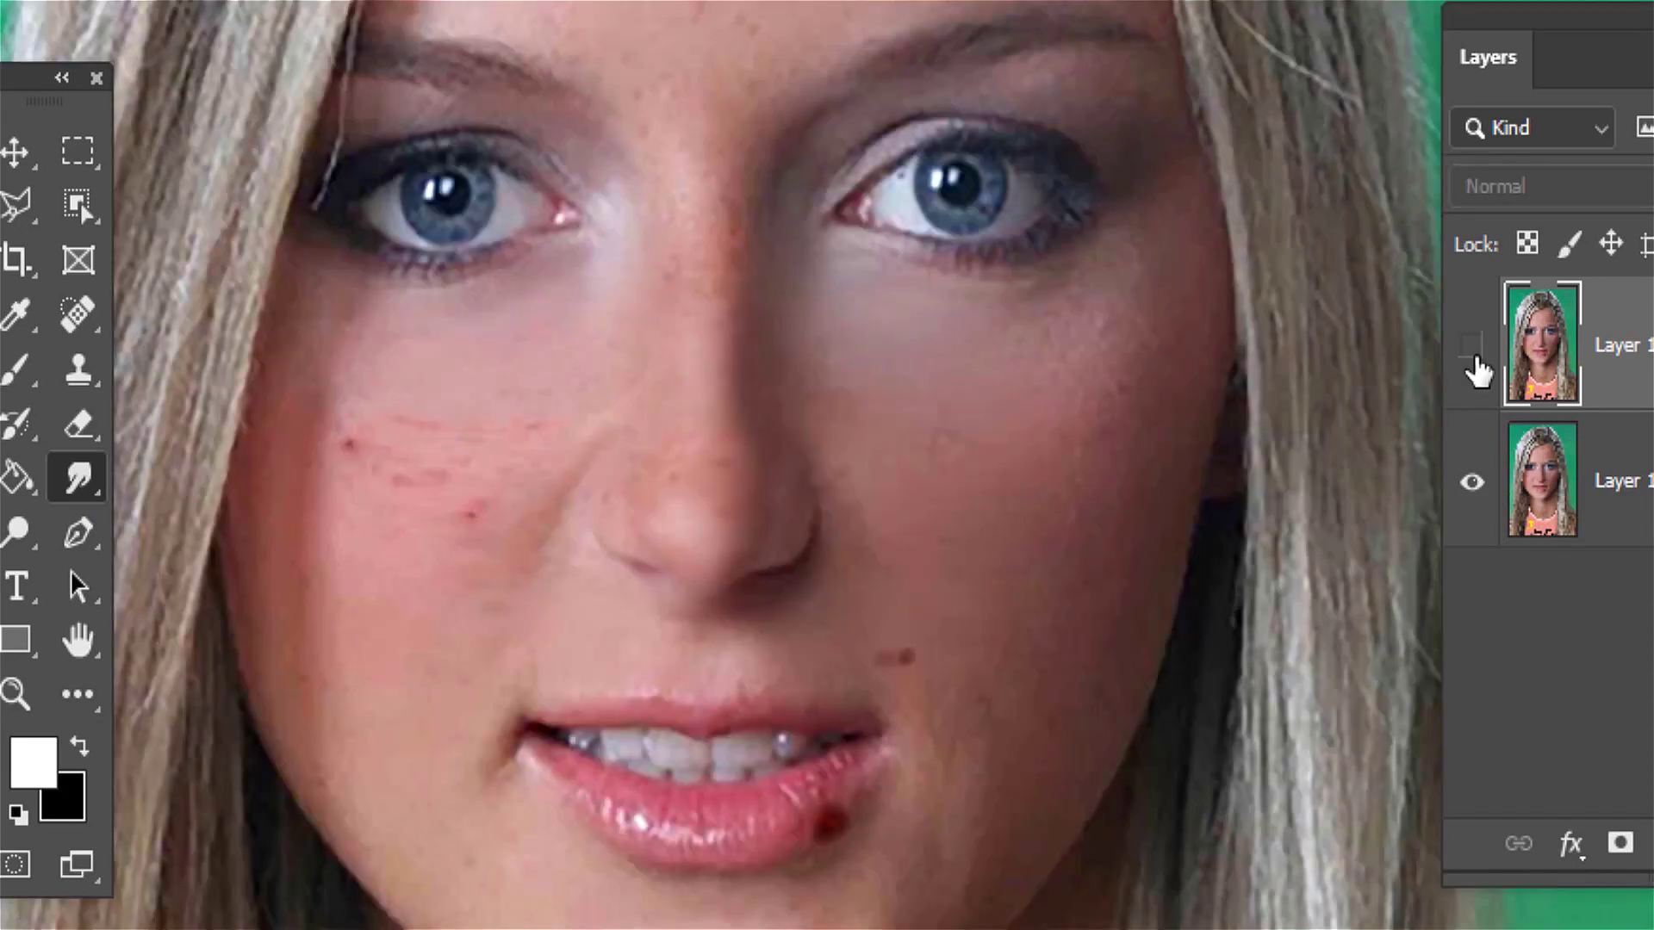
Toggle the top layer's visibility repeatedly to compare the smudged face with the original skin.
{"action": "left_click", "coordinate": [1473, 349]}
{"action": "left_click", "coordinate": [1474, 349]}
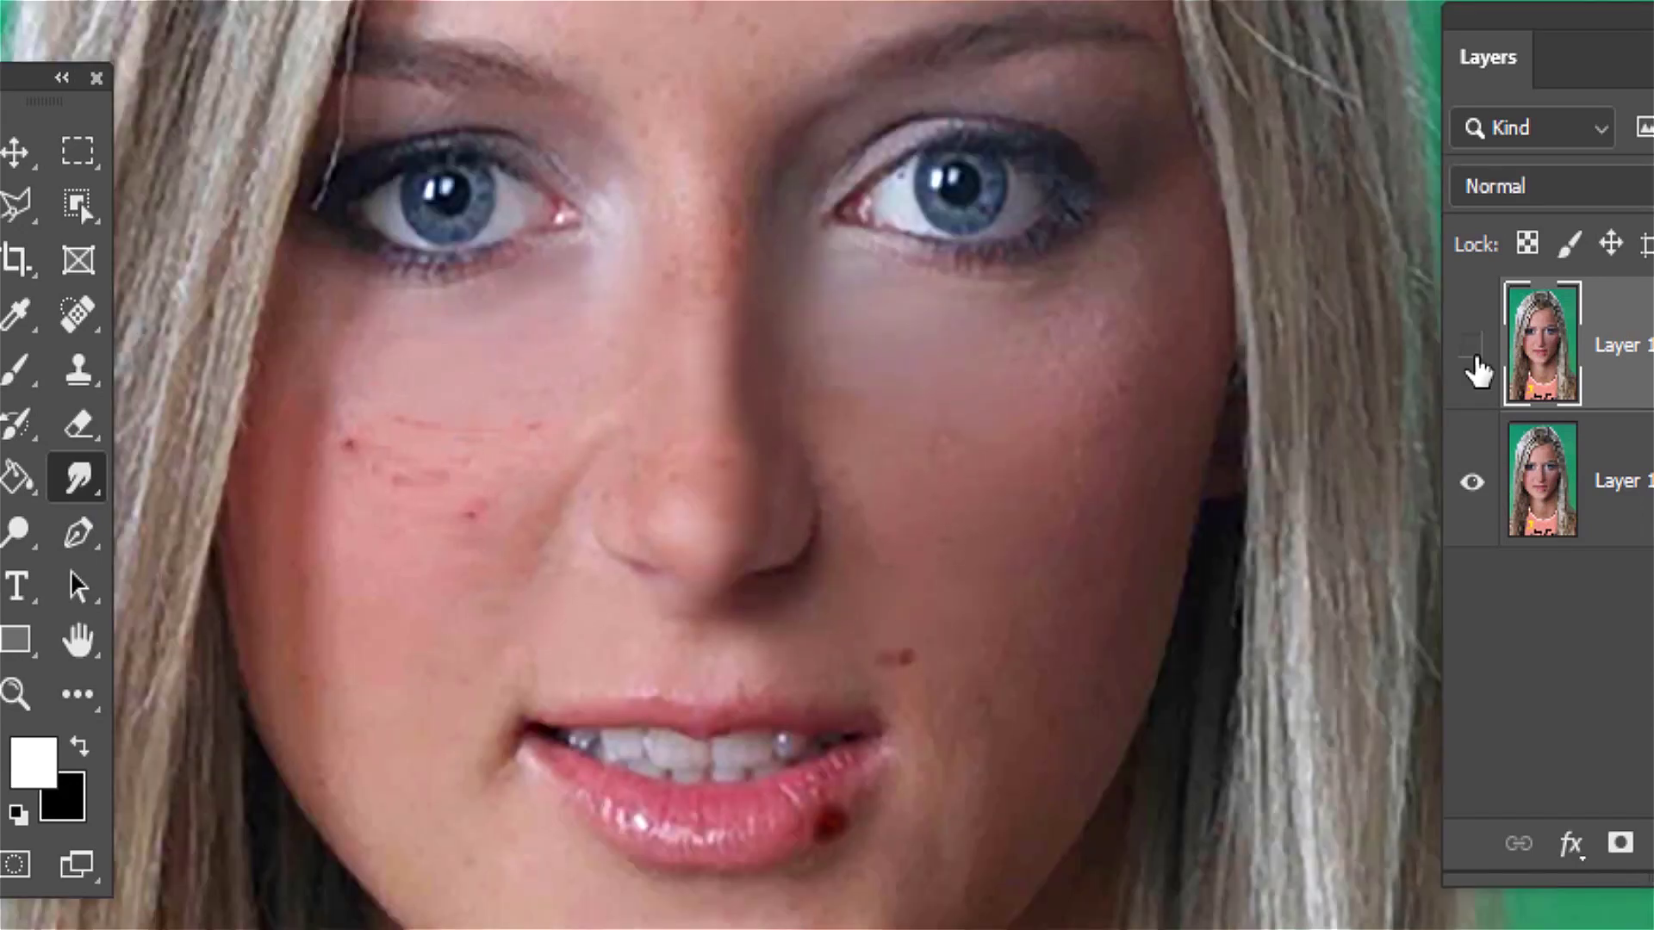
{"action": "left_click", "coordinate": [1474, 348]}
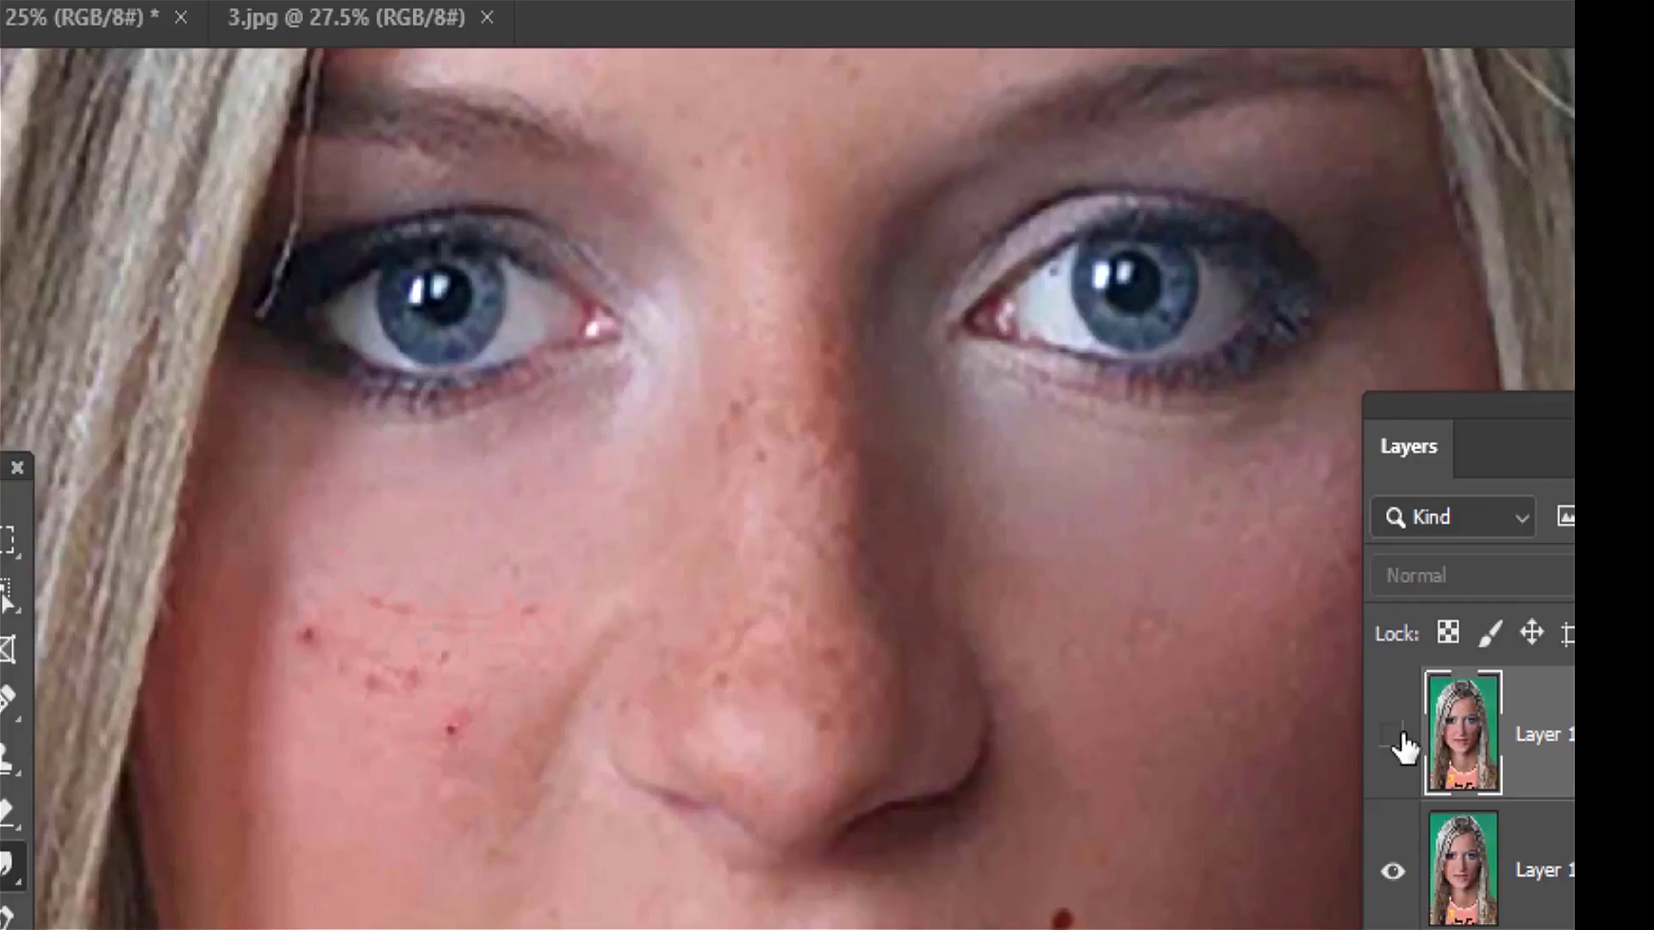
{"action": "left_click", "coordinate": [1394, 735]}
{"action": "left_click", "coordinate": [1394, 736]}
{"action": "left_click", "coordinate": [1394, 736]}
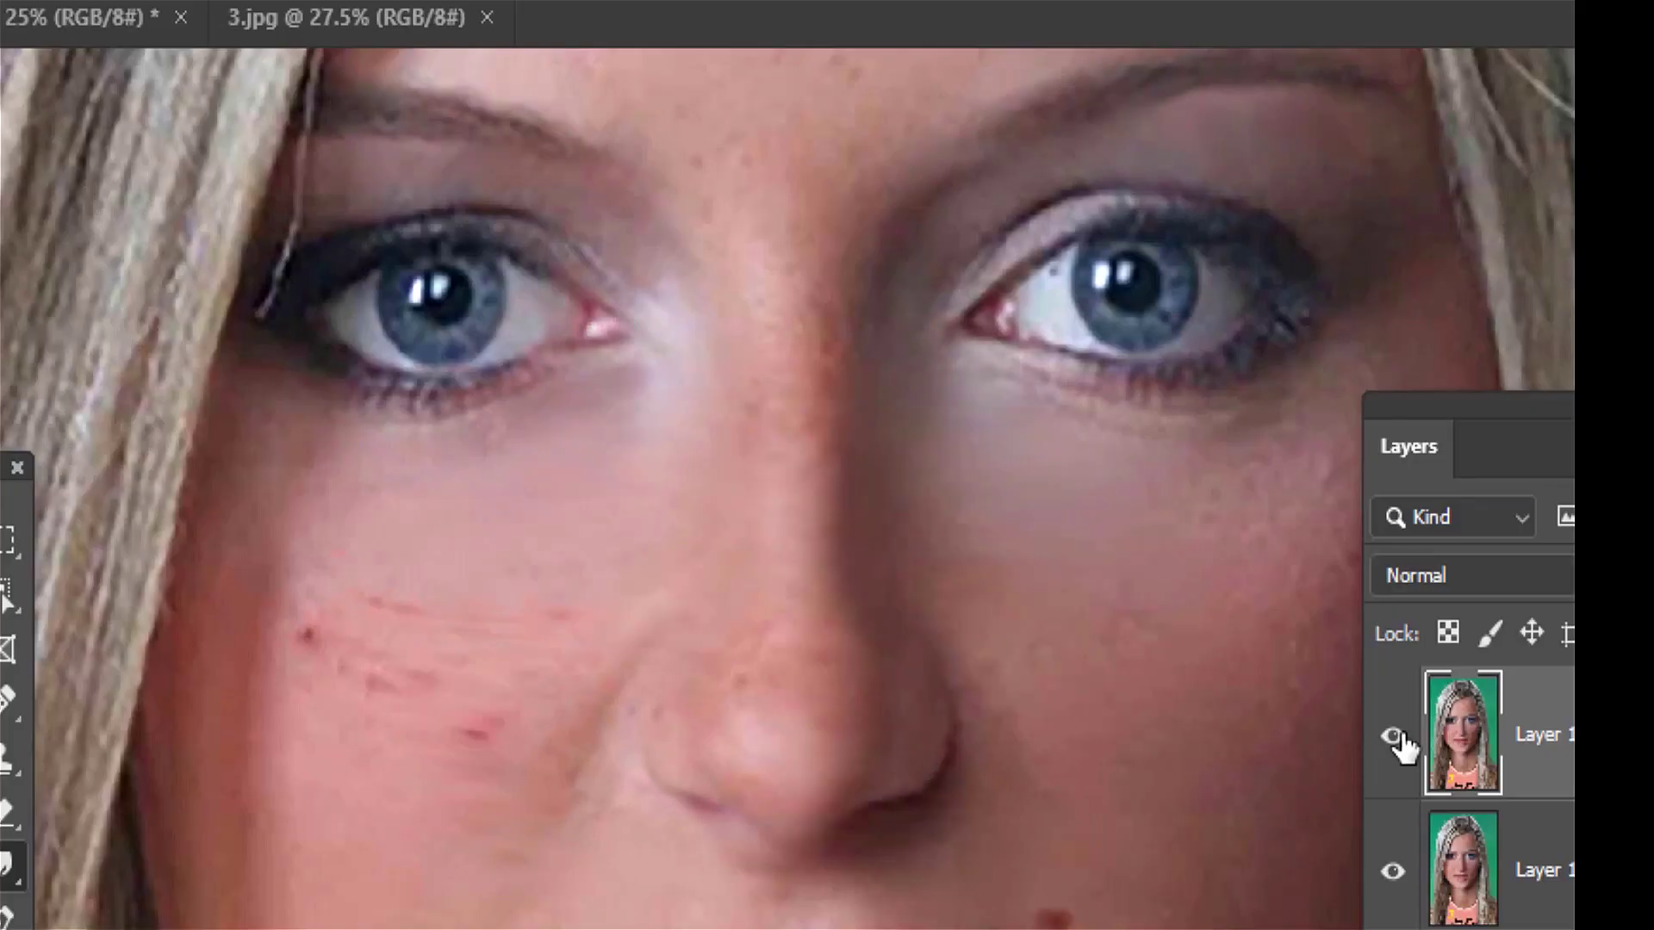
{"action": "left_click", "coordinate": [1394, 735]}
{"action": "left_click", "coordinate": [1394, 736]}
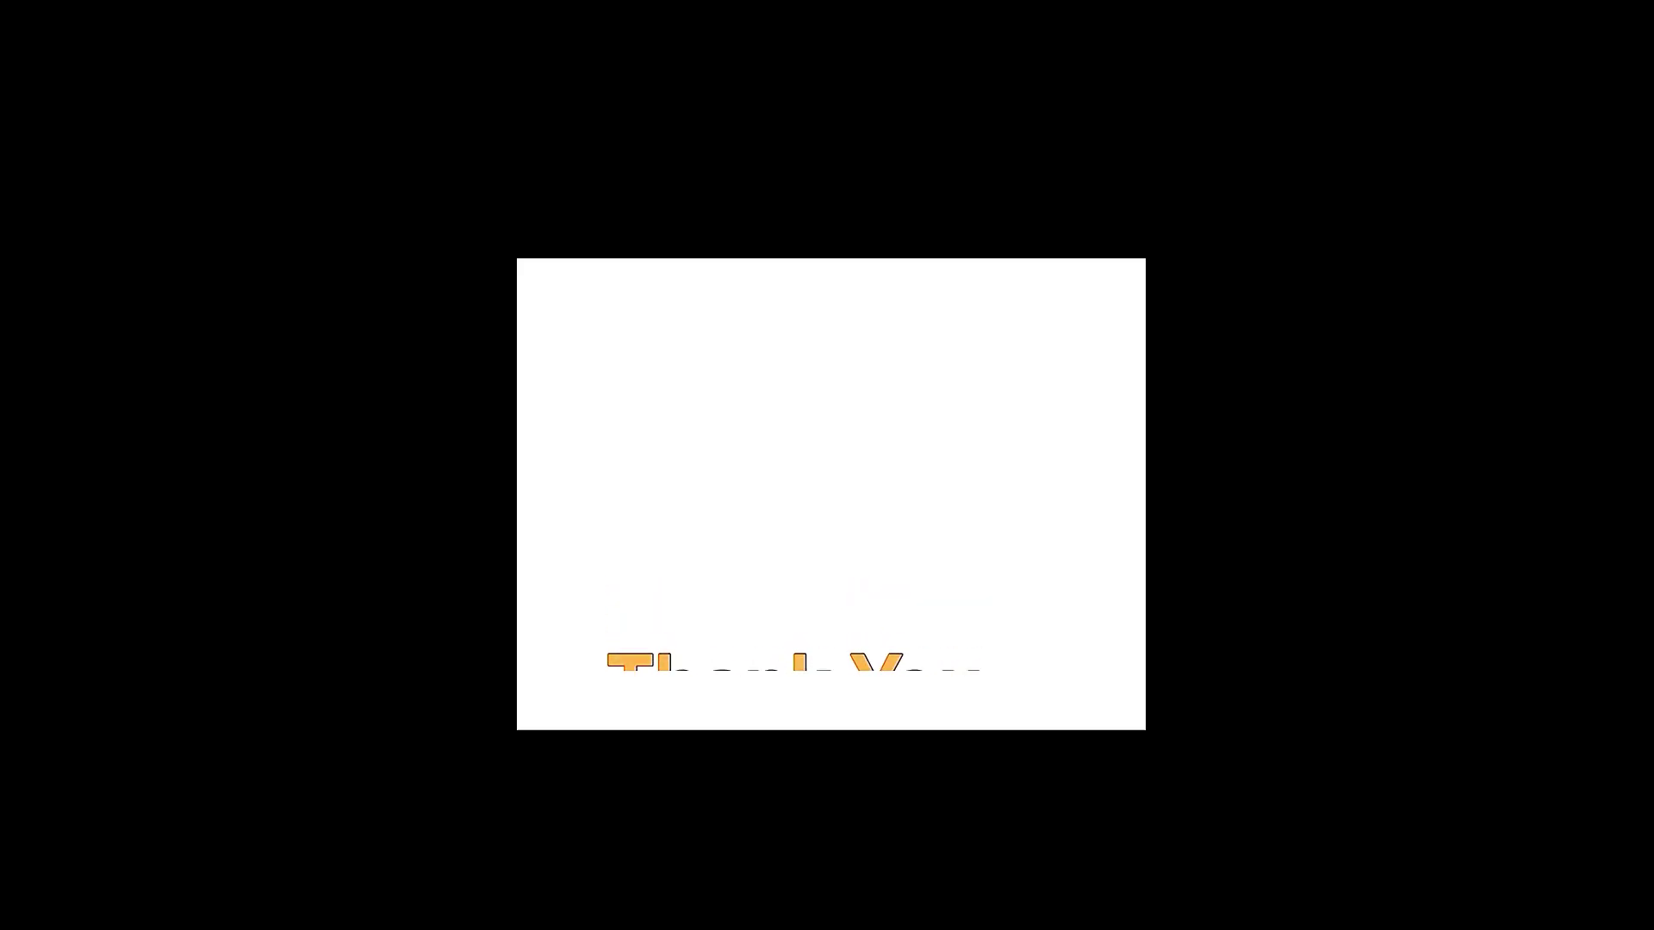